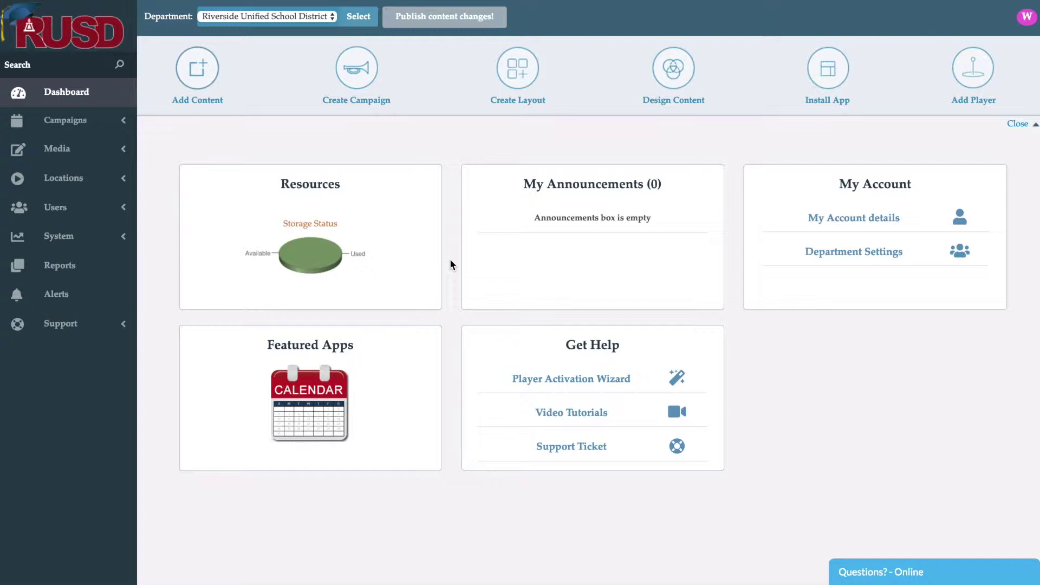
Go to Locations > Layout Designs to list the 3 section layout and RUSD layouts.
{"action": "left_click", "coordinate": [85, 179]}
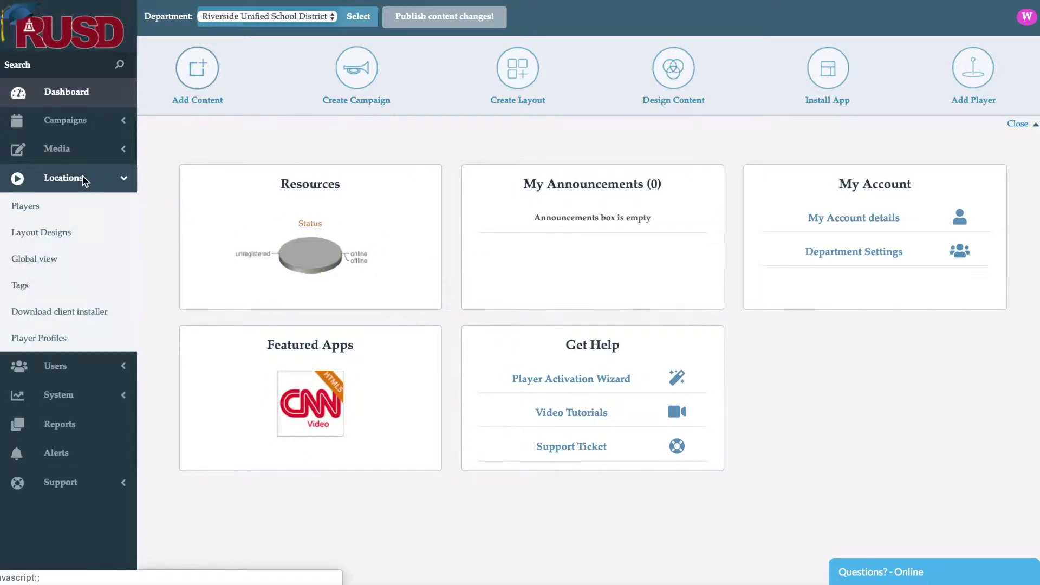
{"action": "left_click", "coordinate": [82, 235]}
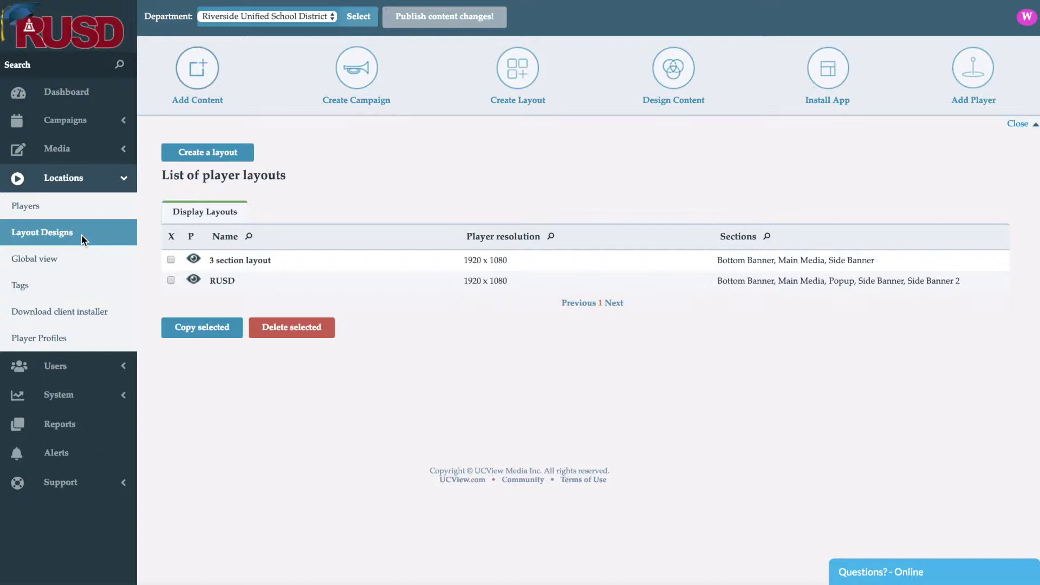
Open the RUSD layout and check its resolution and orientation, keeping HDTV 1080i horizontal.
{"action": "left_click", "coordinate": [225, 282]}
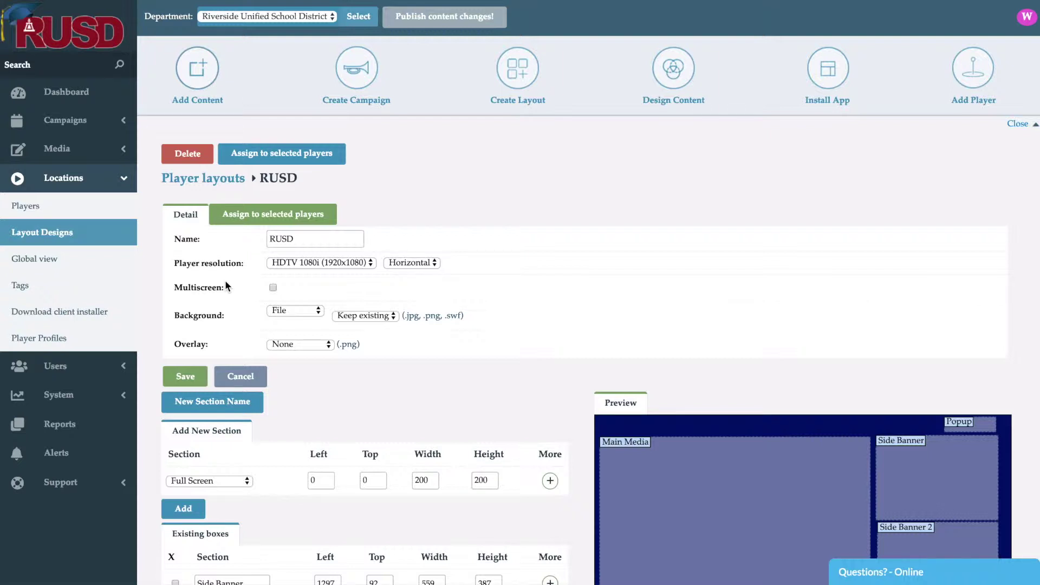
{"action": "left_click", "coordinate": [287, 265]}
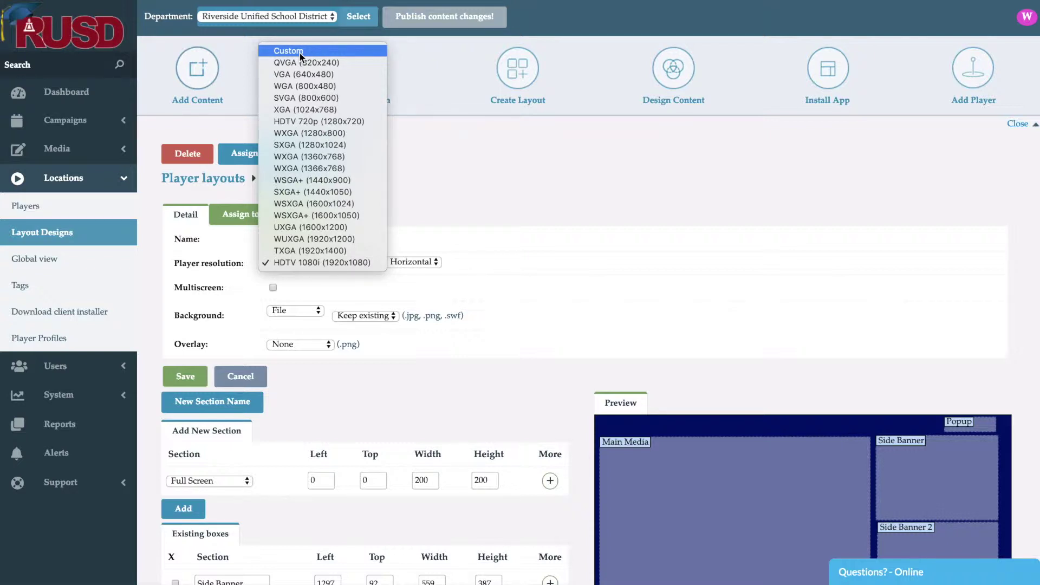
{"action": "left_click", "coordinate": [440, 143]}
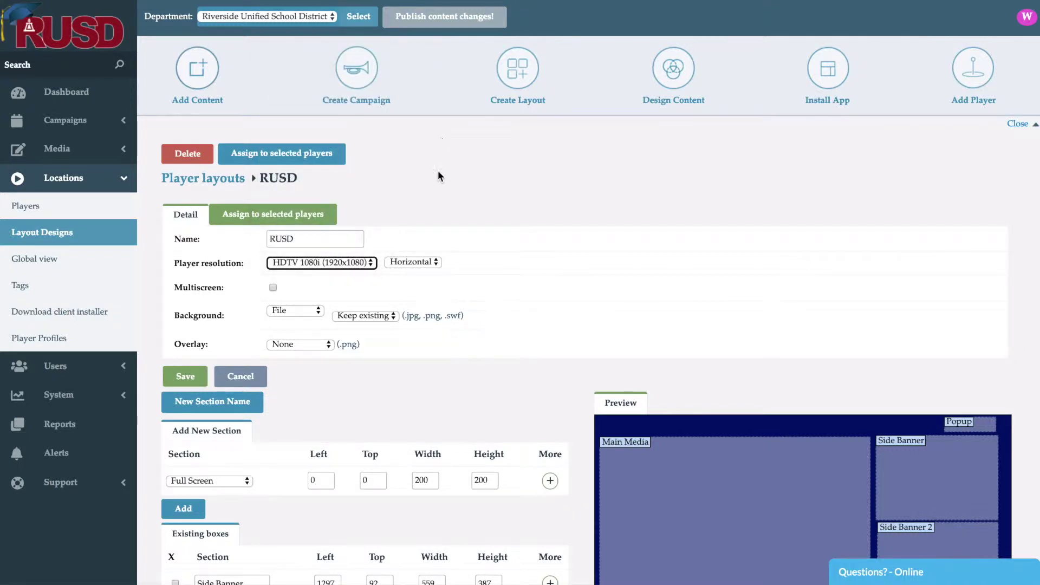
{"action": "left_click", "coordinate": [433, 260]}
{"action": "left_click", "coordinate": [482, 260]}
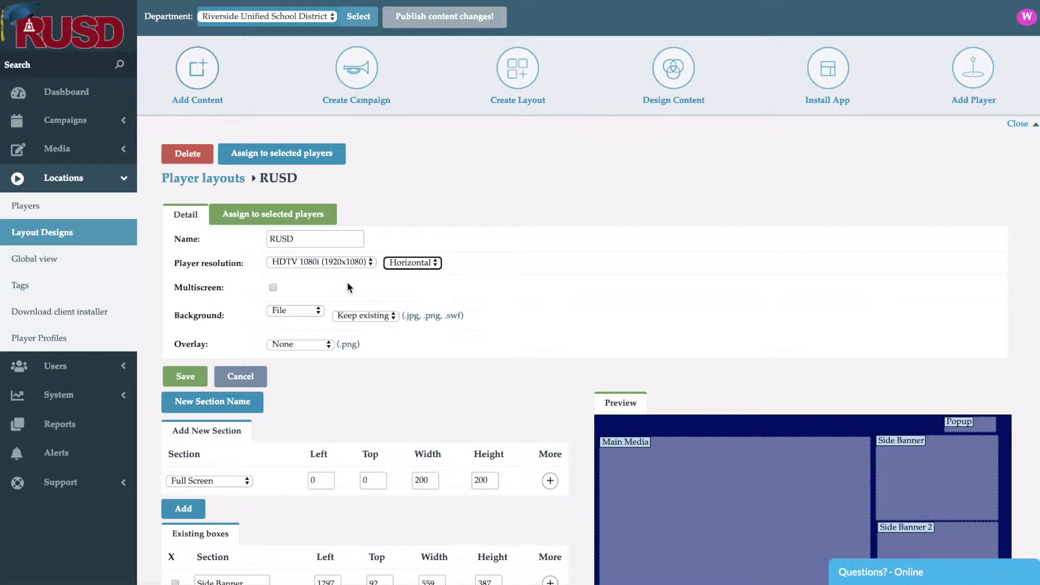
{"action": "left_click", "coordinate": [274, 287]}
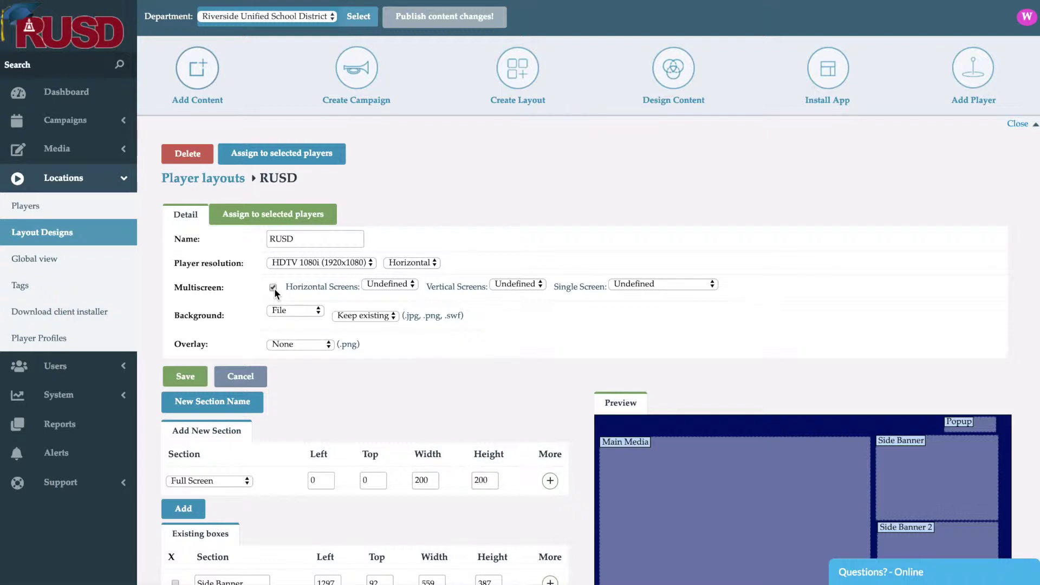
{"action": "left_click", "coordinate": [631, 284]}
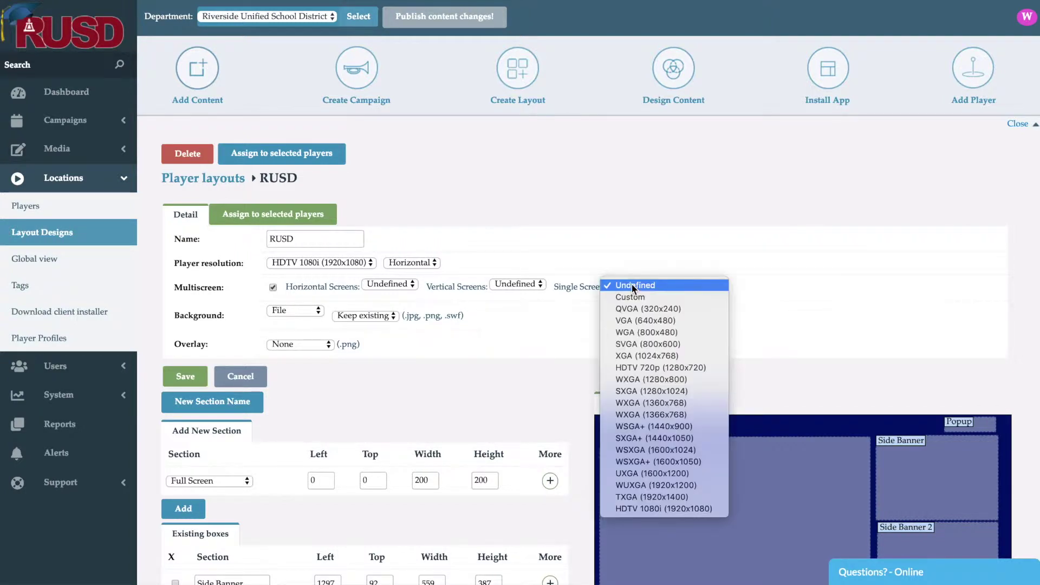
{"action": "left_click", "coordinate": [633, 286]}
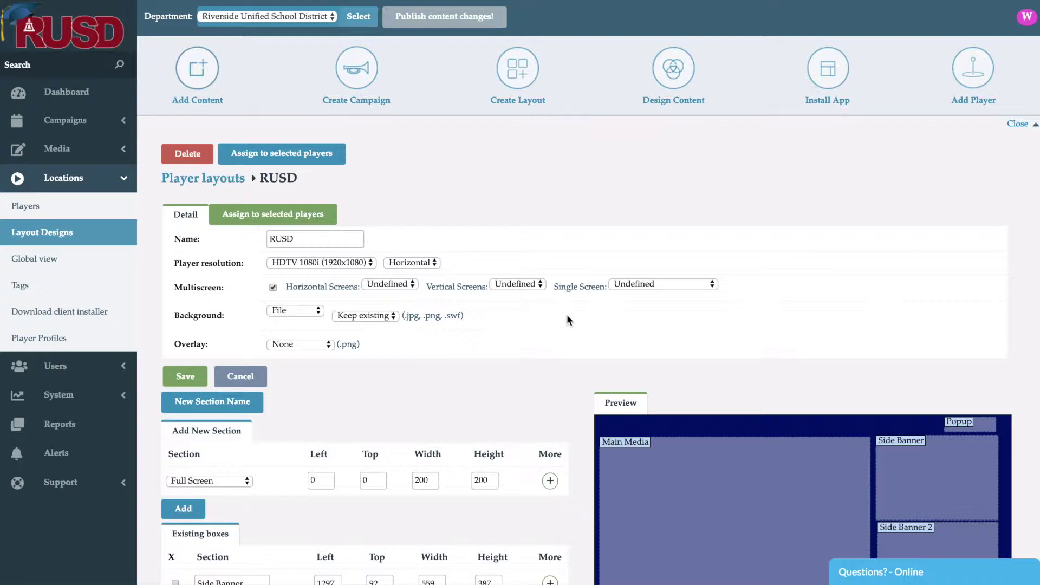
{"action": "left_click", "coordinate": [273, 287]}
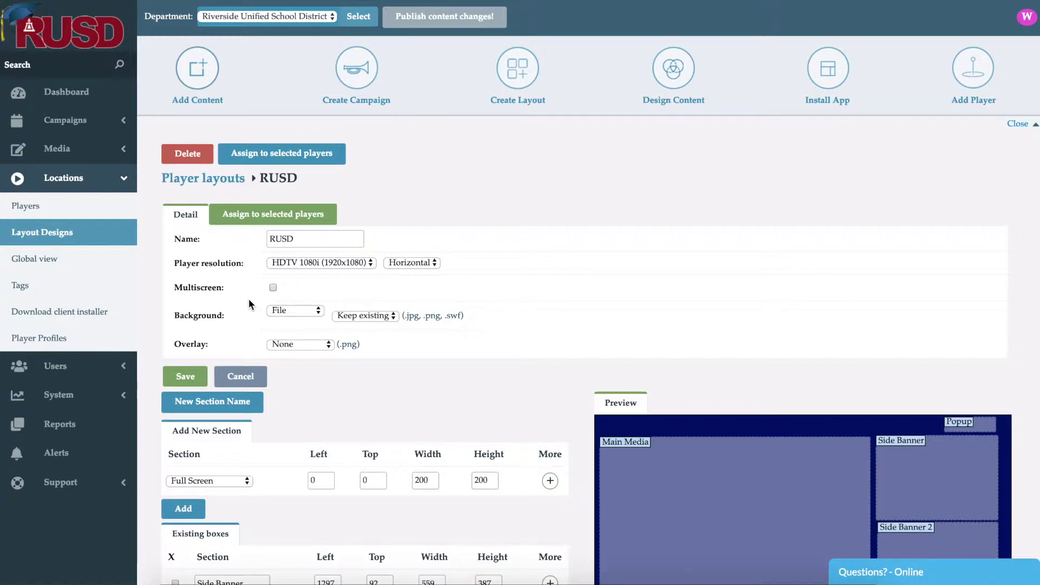
{"action": "scroll", "coordinate": [249, 303], "scroll_direction": "down", "scroll_amount": 1}
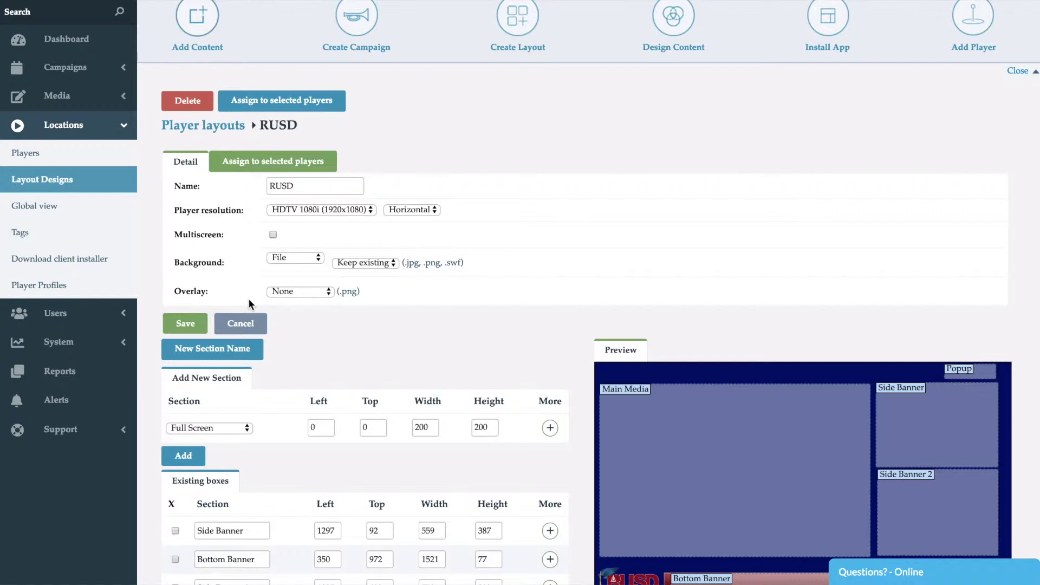
{"action": "scroll", "coordinate": [248, 298], "scroll_direction": "down", "scroll_amount": 1}
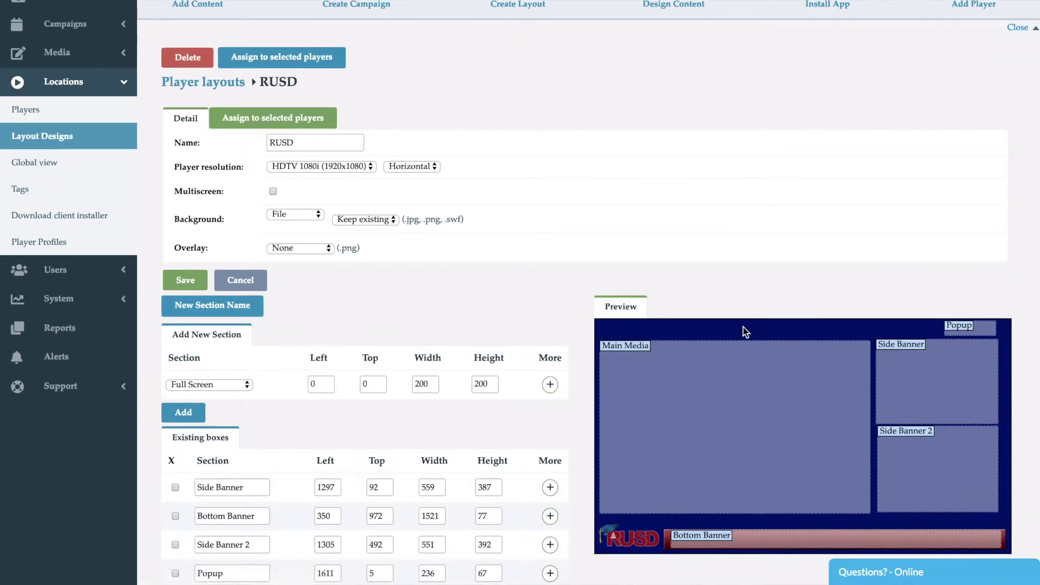
{"action": "left_click_drag", "start_coordinate": [746, 332], "coordinate": [642, 128]}
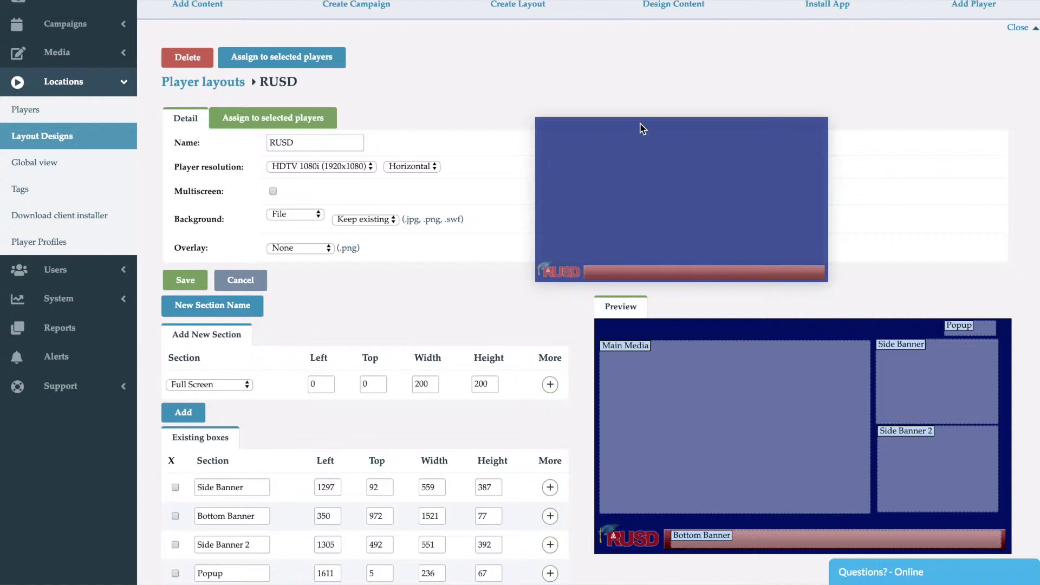
{"action": "left_click_drag", "start_coordinate": [642, 129], "coordinate": [641, 129]}
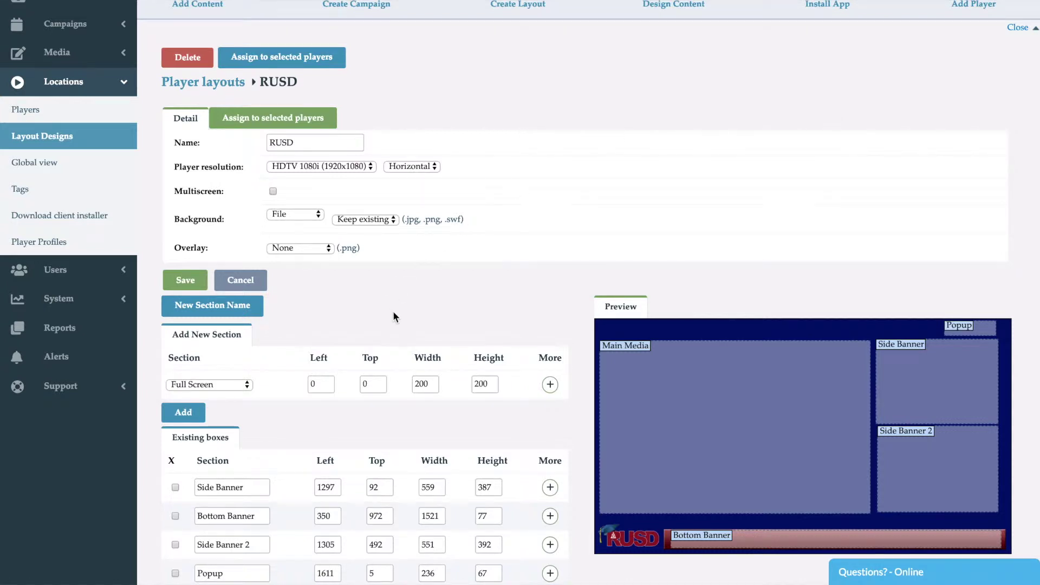
{"action": "scroll", "coordinate": [387, 312], "scroll_direction": "down", "scroll_amount": 3}
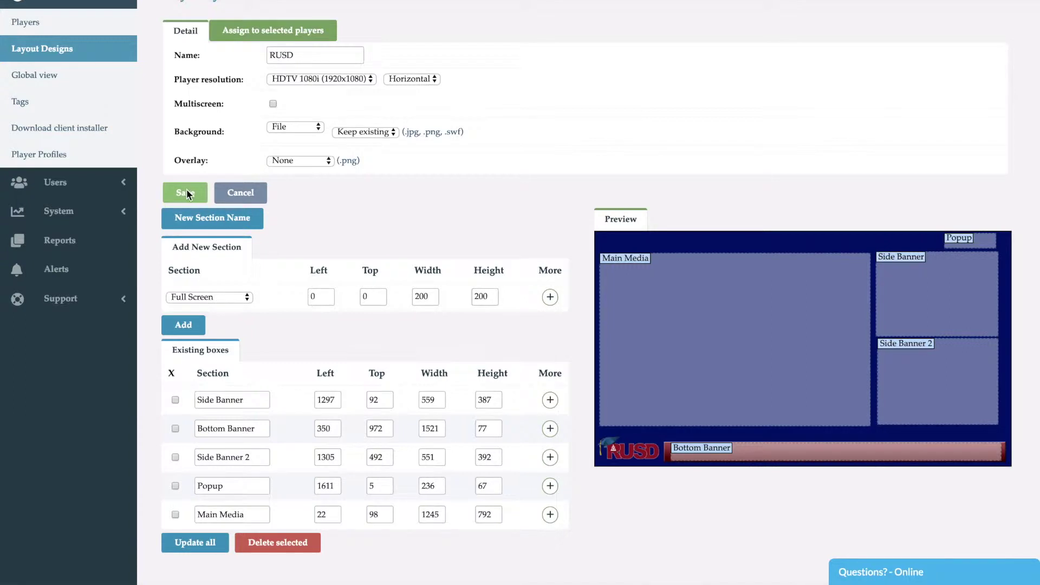
{"action": "scroll", "coordinate": [268, 296], "scroll_direction": "down", "scroll_amount": 1}
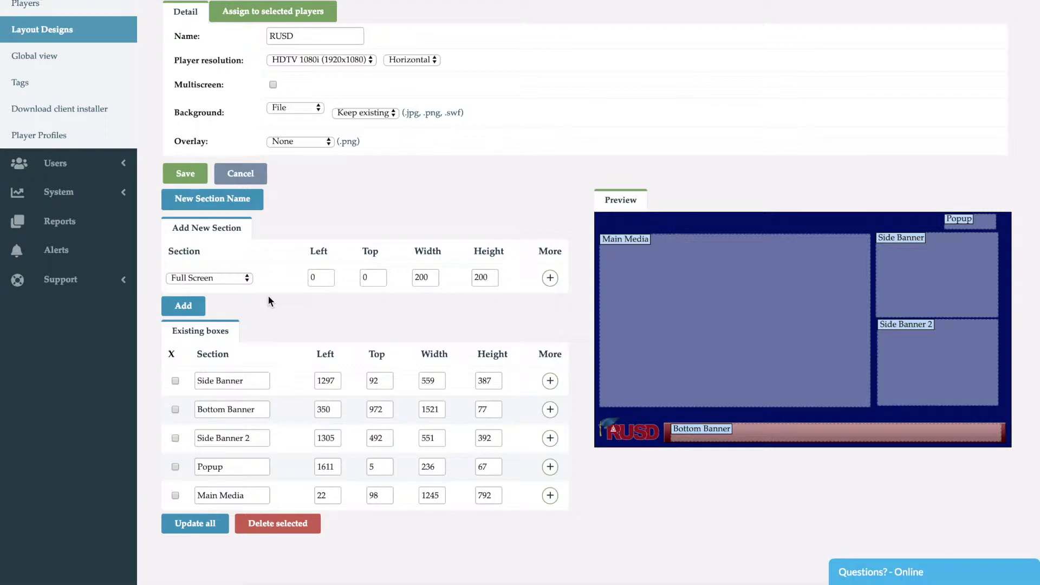
{"action": "left_click", "coordinate": [230, 279]}
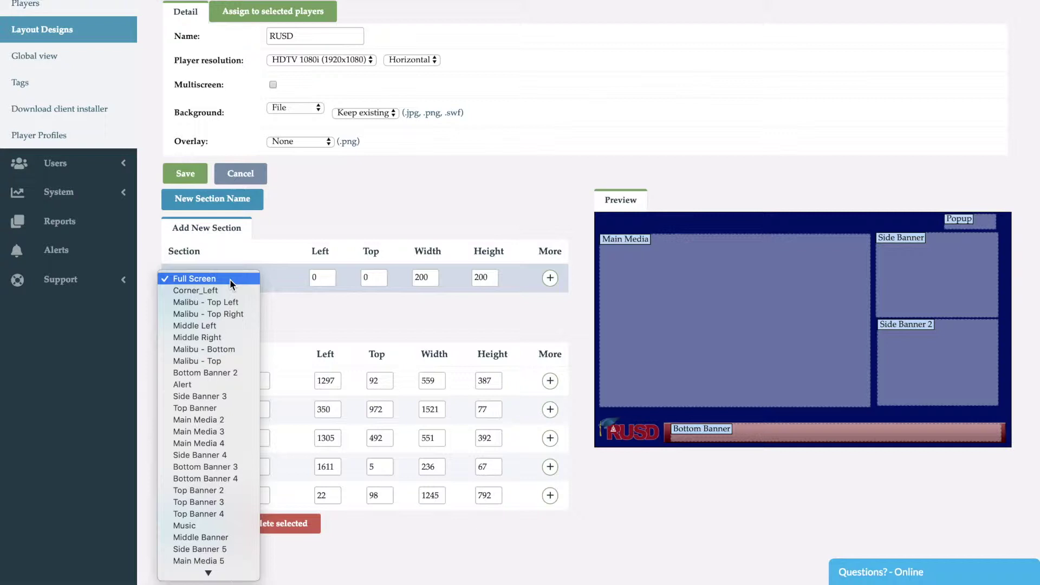
{"action": "scroll", "coordinate": [221, 425], "scroll_direction": "down", "scroll_amount": 5}
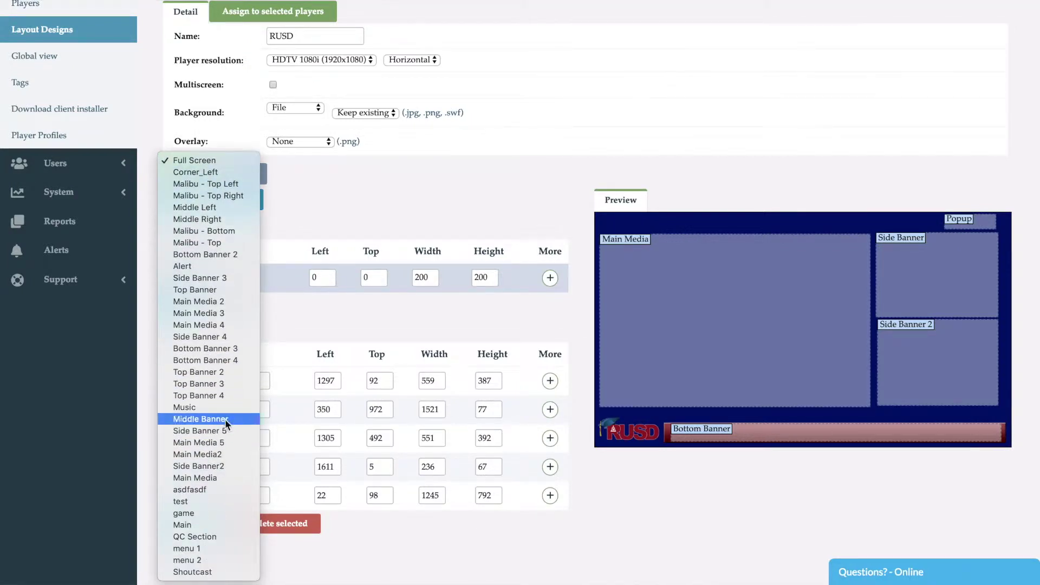
{"action": "left_click", "coordinate": [329, 315]}
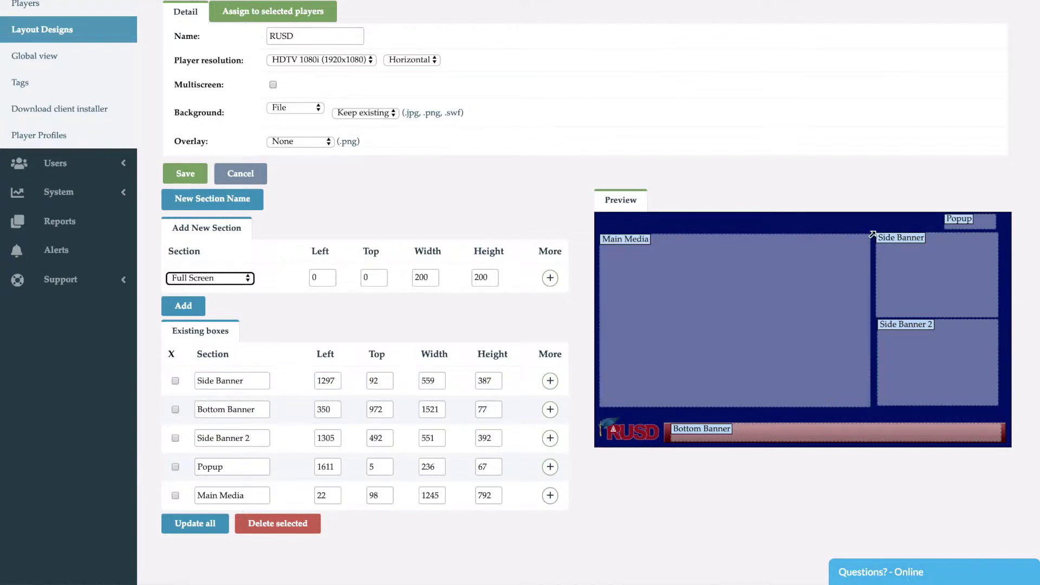
Resize Main Media to top 103, 1251 x 791 in the preview and apply via Update all.
{"action": "mouse_move", "coordinate": [871, 234]}
{"action": "left_mouse_down"}
{"action": "mouse_move", "coordinate": [799, 299]}
{"action": "mouse_move", "coordinate": [759, 312]}
{"action": "mouse_move", "coordinate": [809, 284]}
{"action": "mouse_move", "coordinate": [818, 250]}
{"action": "mouse_move", "coordinate": [871, 235]}
{"action": "left_mouse_up"}
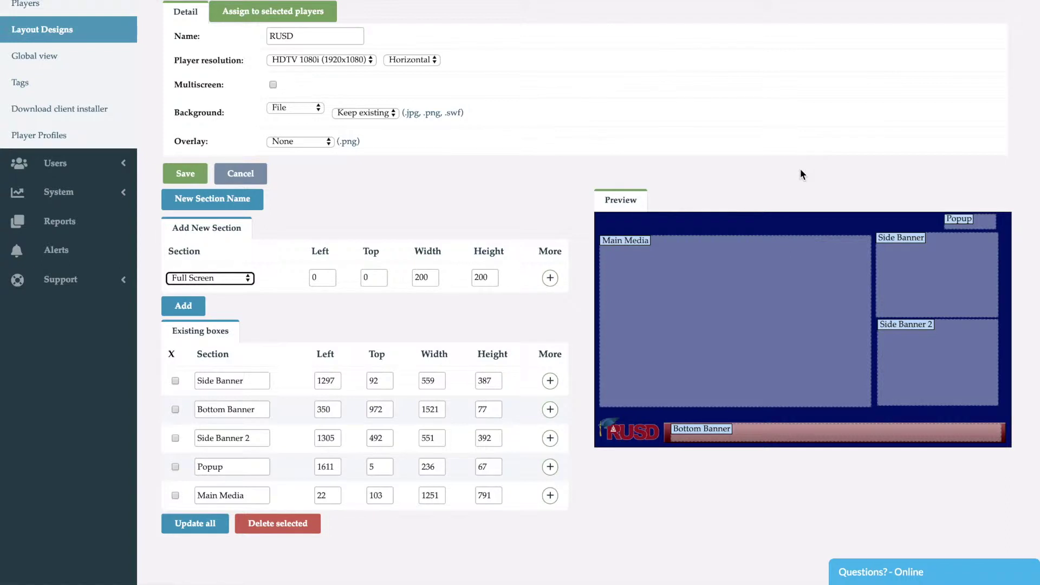
{"action": "left_click", "coordinate": [216, 528]}
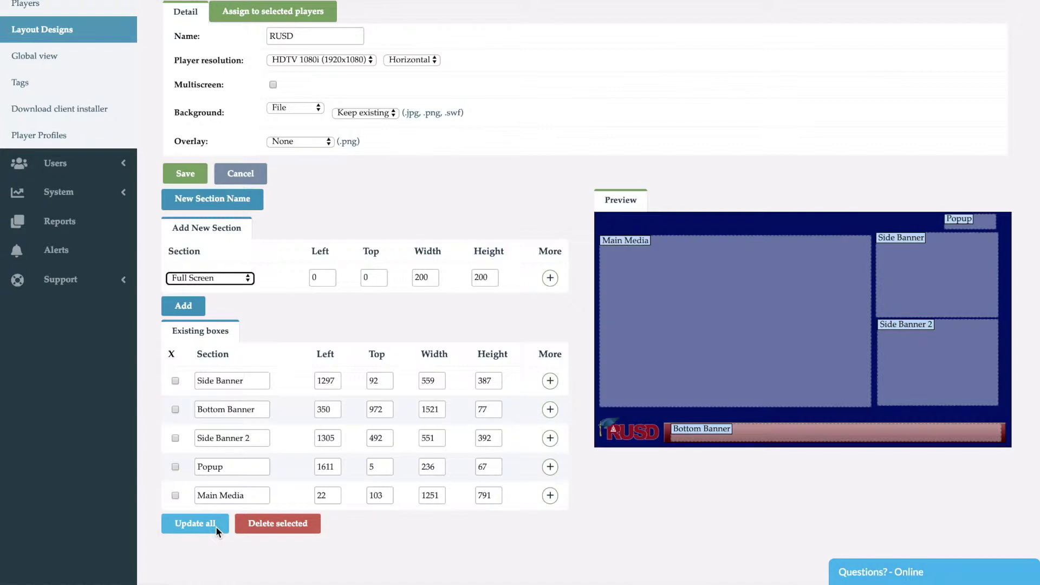
{"action": "scroll", "coordinate": [215, 525], "scroll_direction": "up", "scroll_amount": 4}
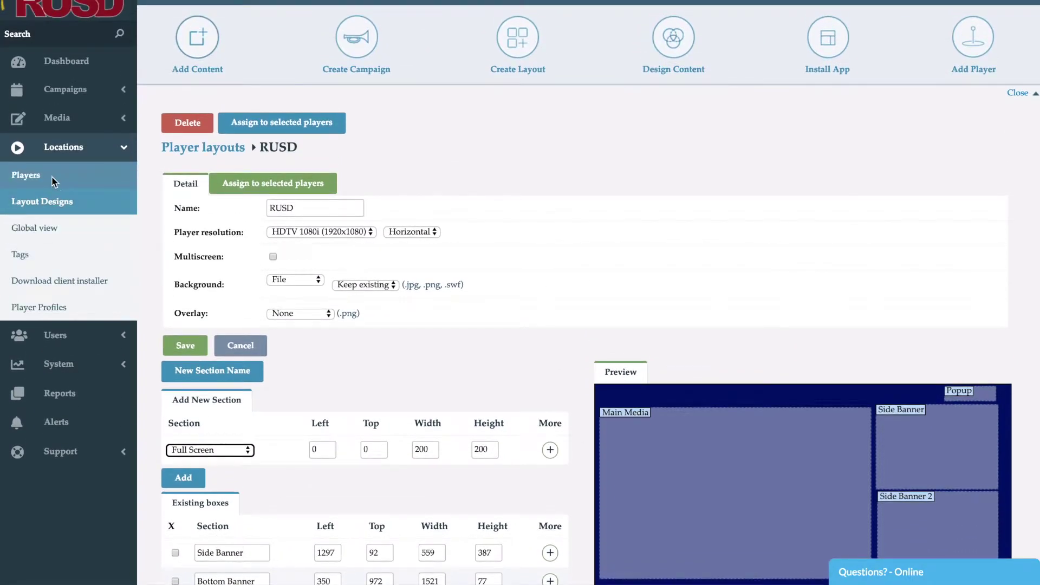
Go to the physical locations list and start a new location form.
{"action": "left_click", "coordinate": [51, 177]}
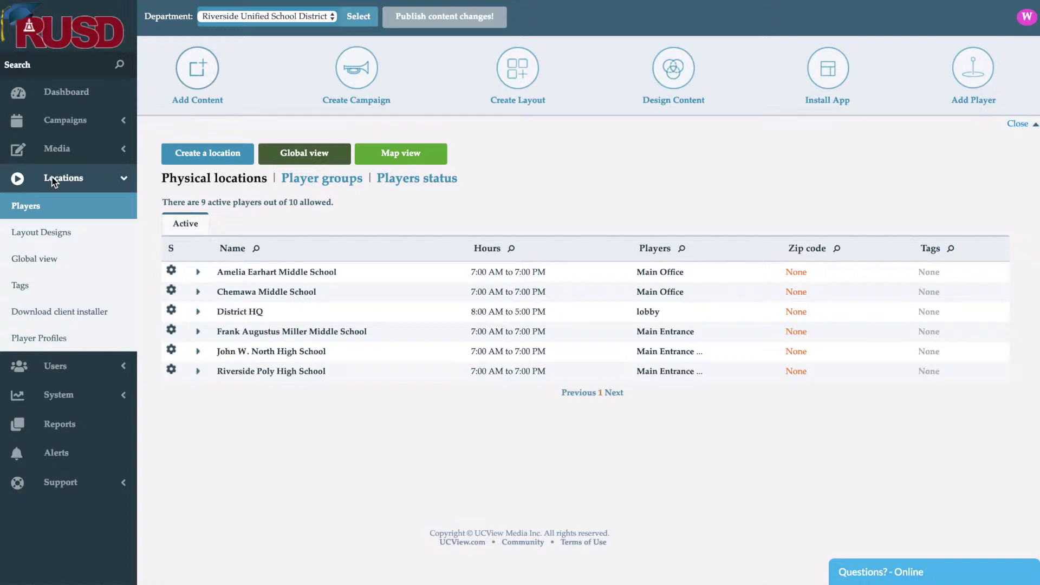
{"action": "left_click", "coordinate": [189, 162]}
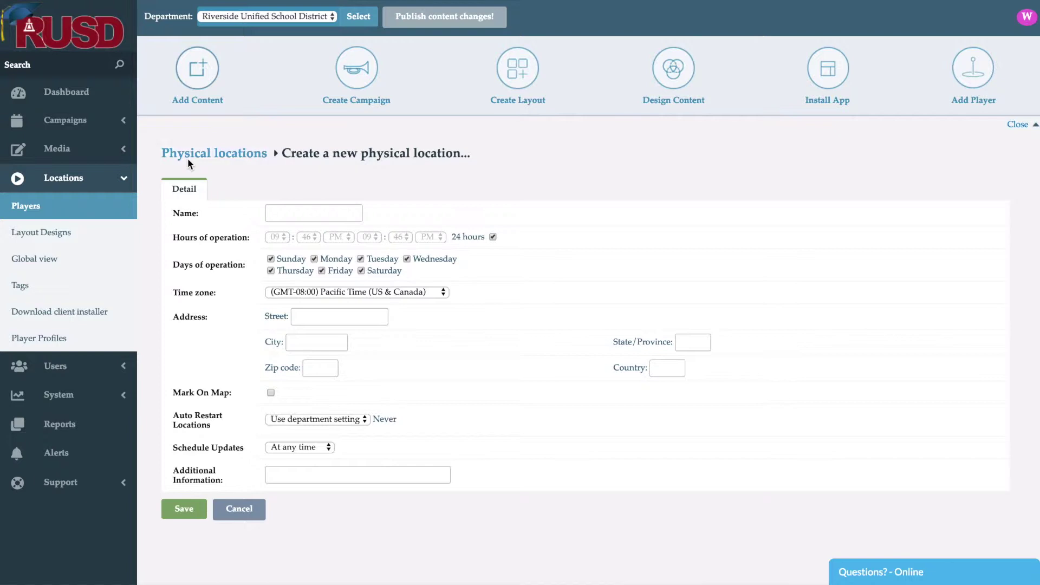
Return to Physical locations, open District HQ, and start adding a new player there.
{"action": "left_click", "coordinate": [188, 159]}
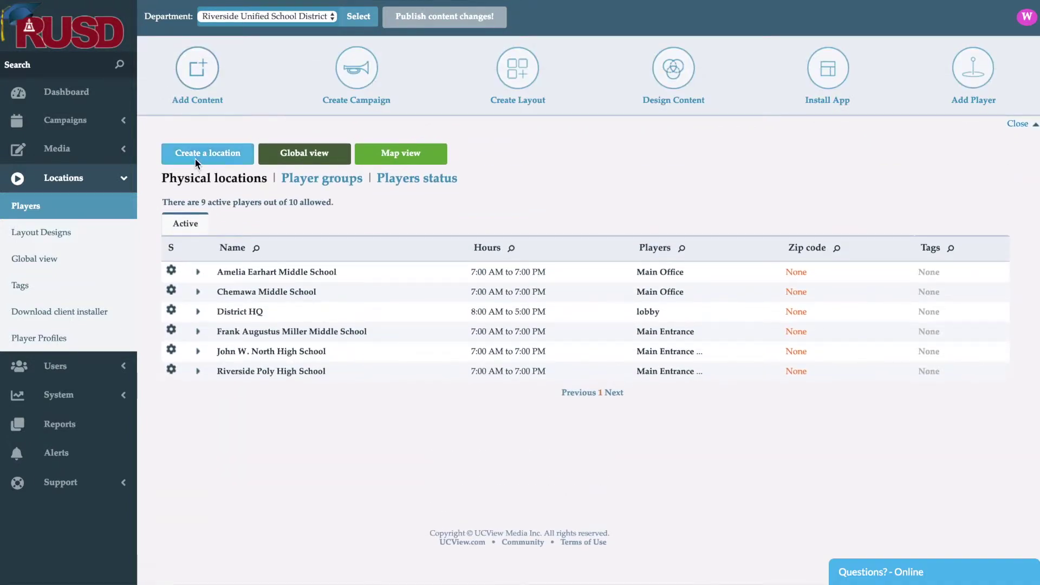
{"action": "left_click", "coordinate": [237, 313]}
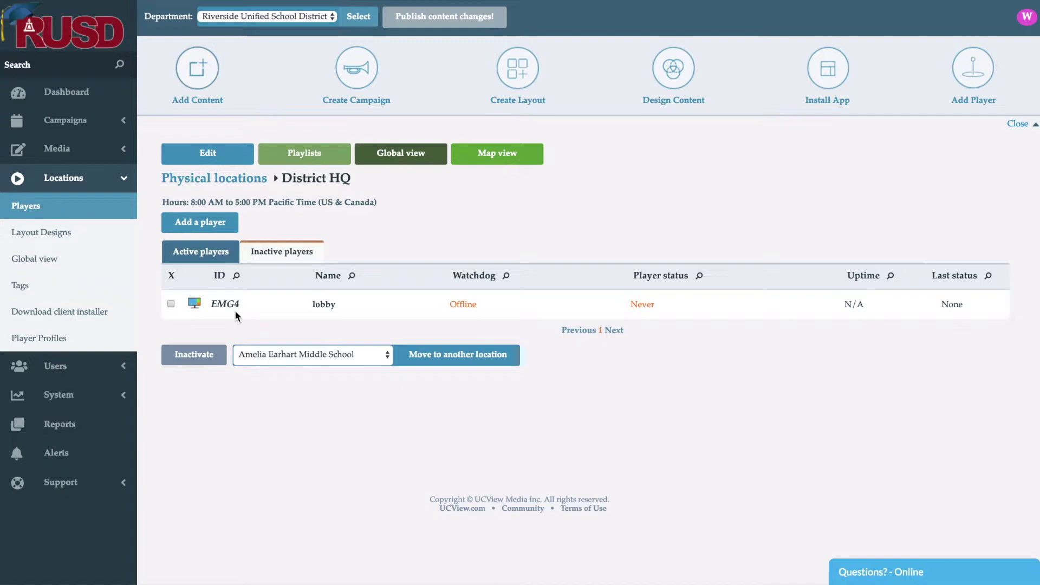
{"action": "left_click", "coordinate": [216, 229]}
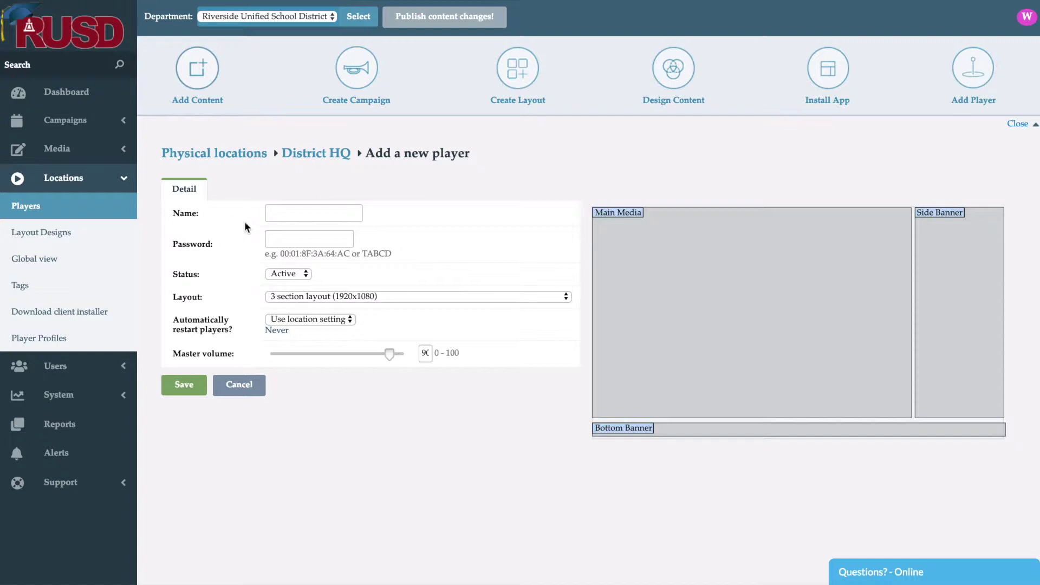
Name the new player Cafeteria.
{"action": "left_click", "coordinate": [272, 215]}
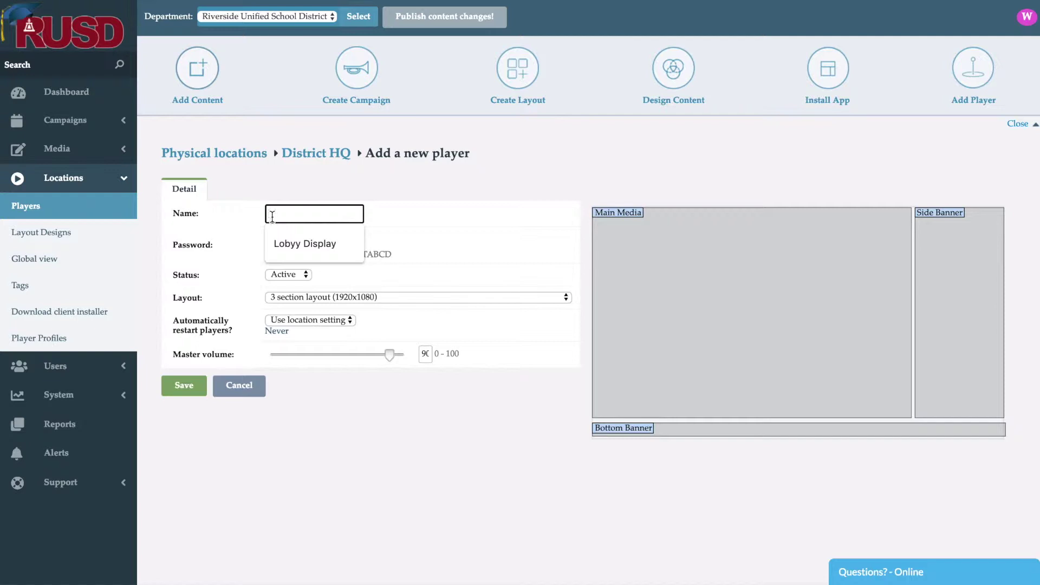
{"action": "type", "text": "Cafet"}
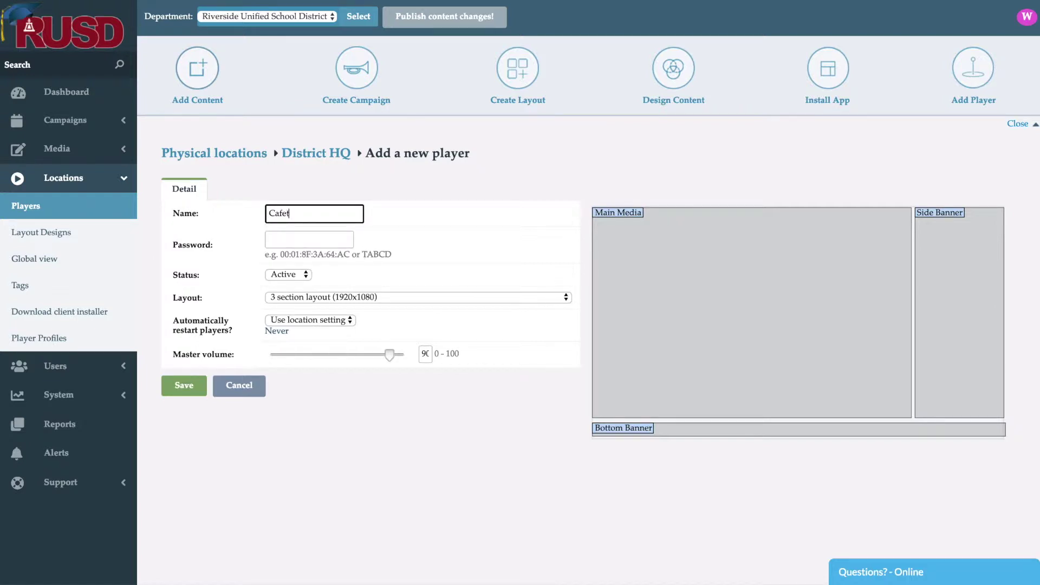
{"action": "type", "text": "eria"}
{"action": "left_click", "coordinate": [250, 239]}
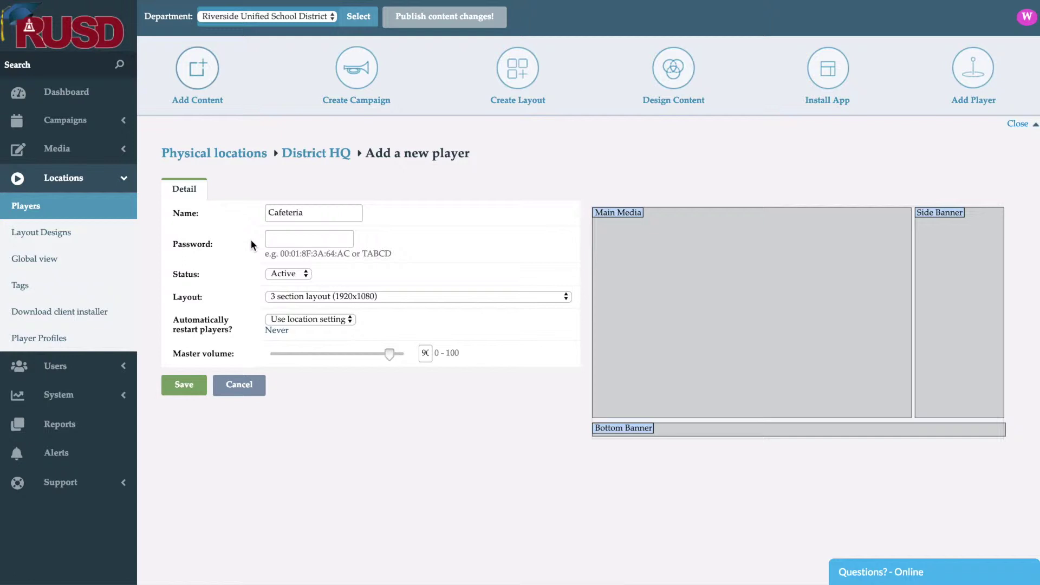
Leave the player password blank and assign the RUSD (1920x1080) layout.
{"action": "left_click", "coordinate": [281, 242]}
{"action": "left_click", "coordinate": [238, 297]}
{"action": "left_click", "coordinate": [279, 298]}
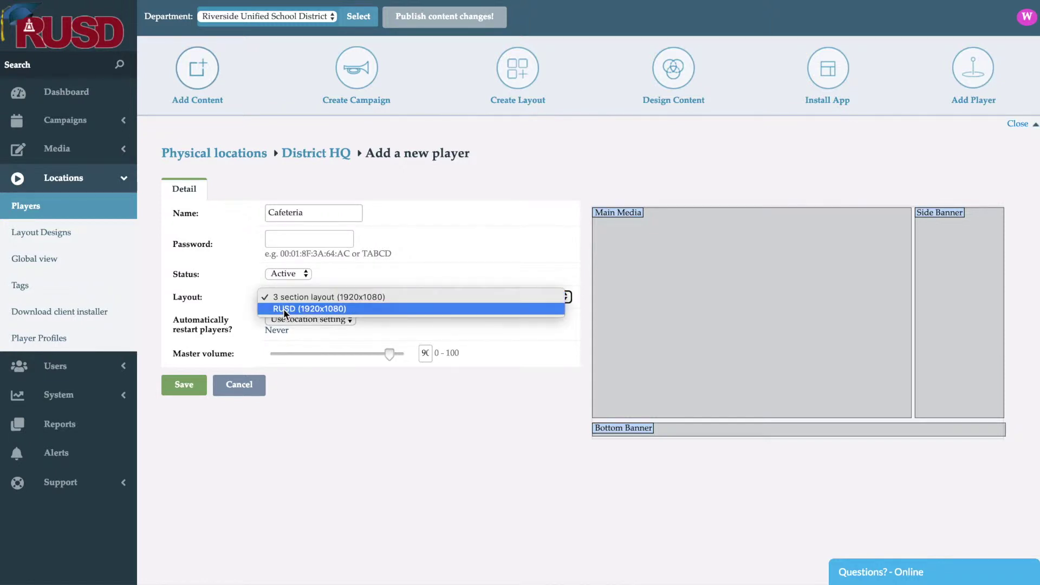
{"action": "left_click", "coordinate": [284, 309]}
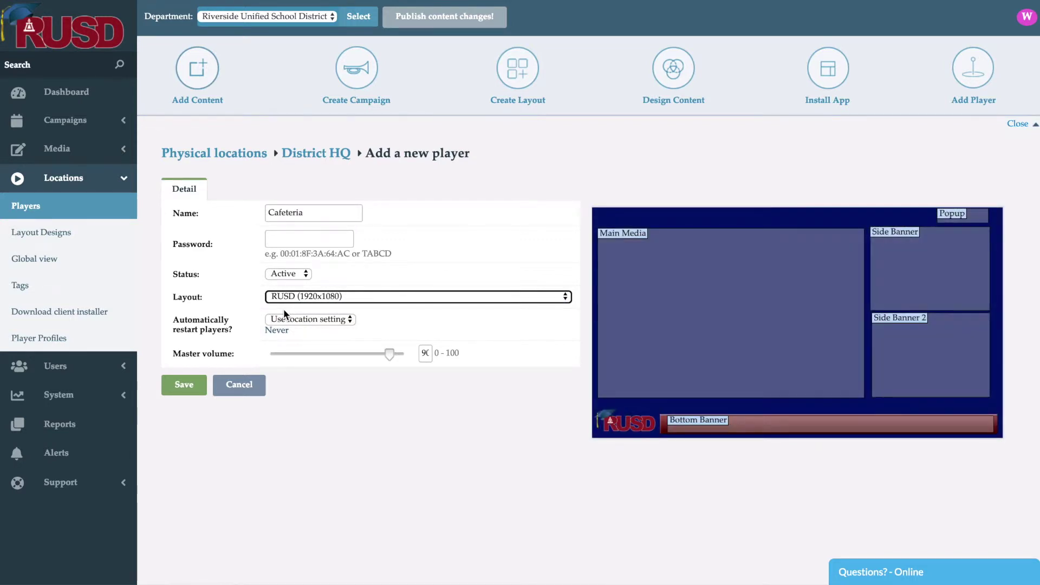
Save the new Cafeteria player.
{"action": "left_click", "coordinate": [181, 383]}
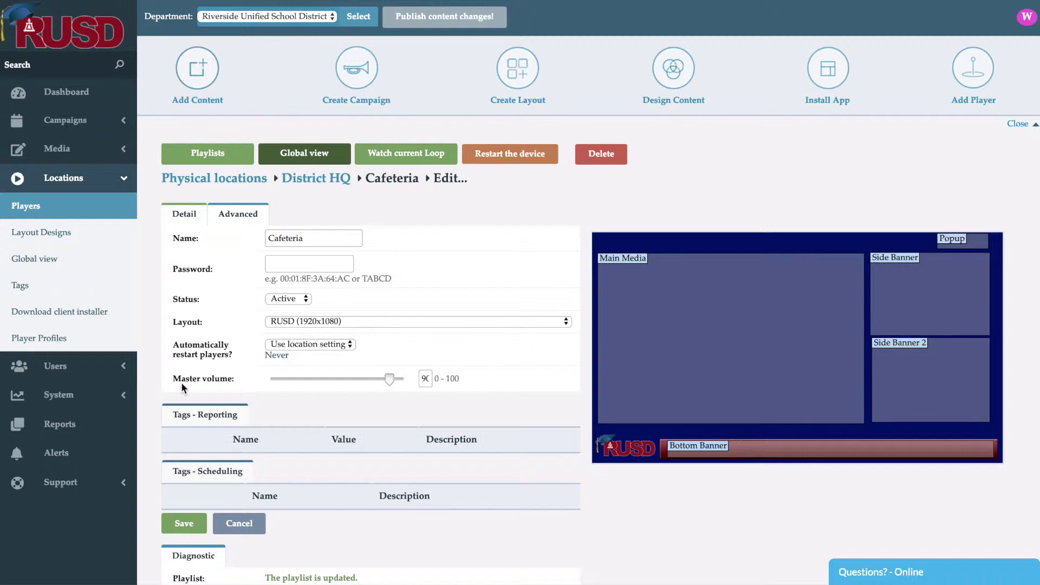
Open Users > Departments to list Riverside Unified School District and its HR sub-department.
{"action": "left_click", "coordinate": [103, 365]}
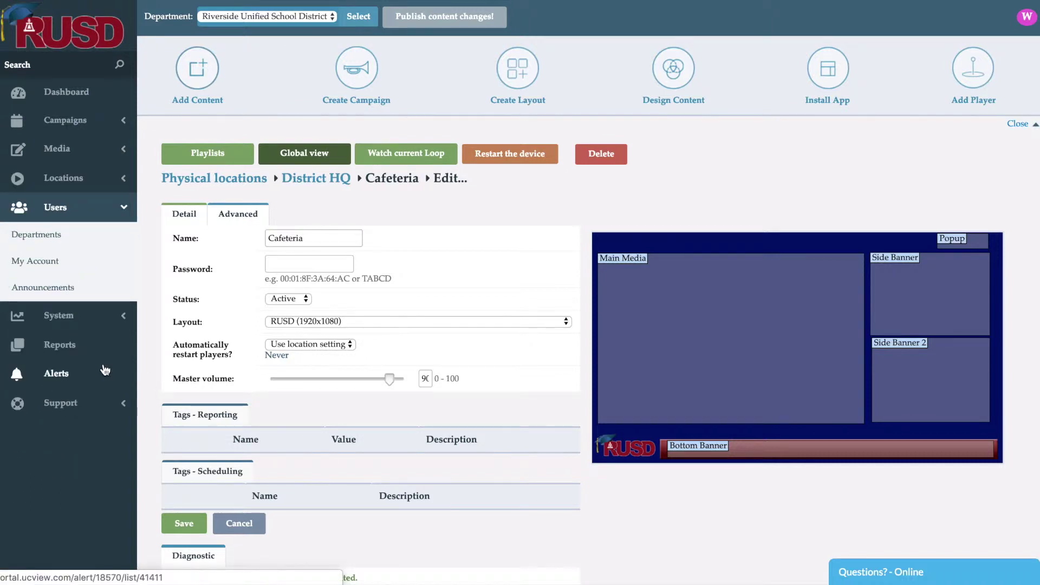
{"action": "left_click", "coordinate": [70, 242]}
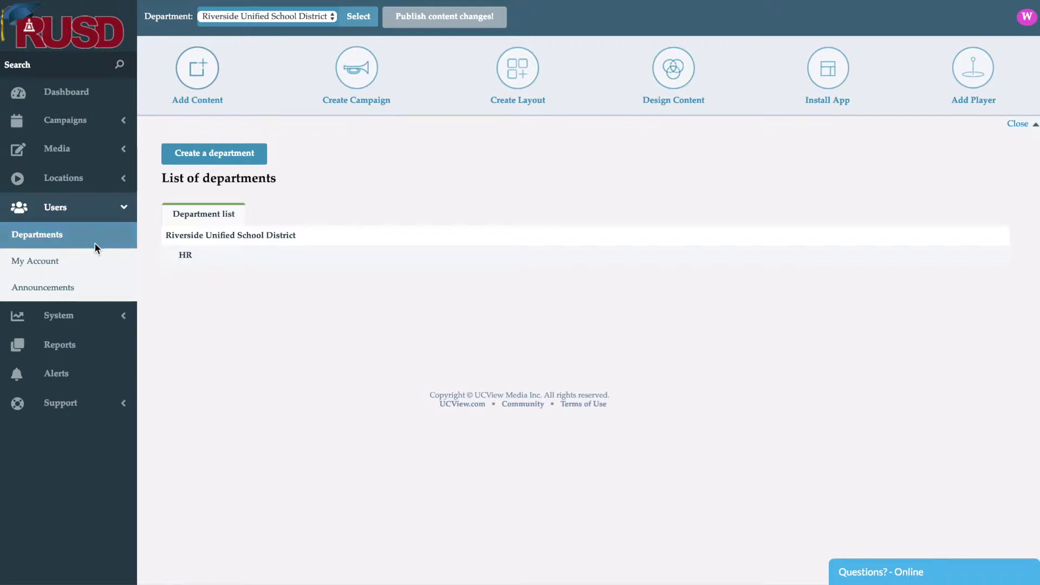
Open the HR department and scroll down to its Player layouts, Content Types and Locations lists.
{"action": "left_click", "coordinate": [185, 259]}
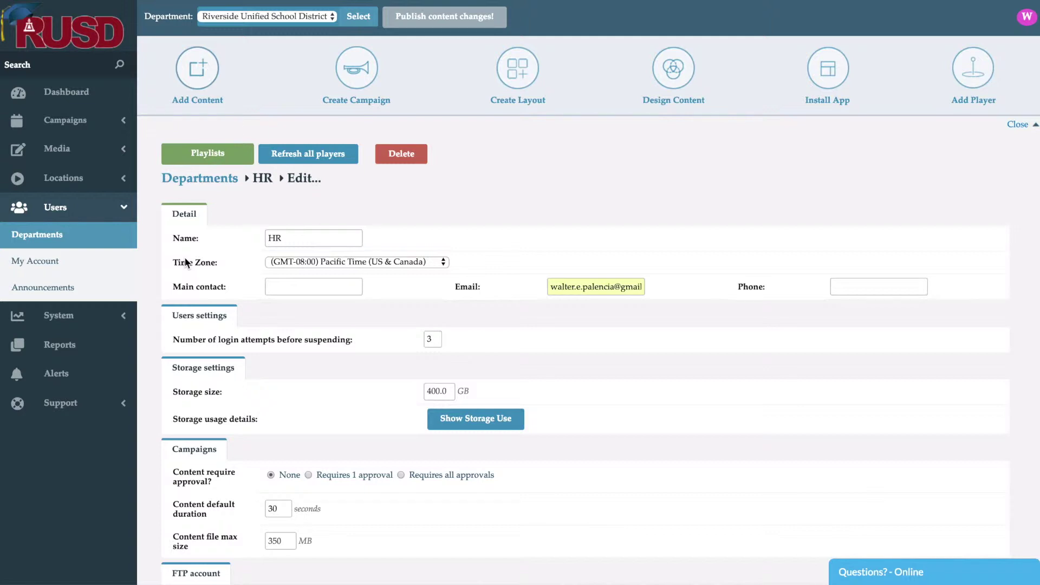
{"action": "scroll", "coordinate": [185, 263], "scroll_direction": "down", "scroll_amount": 2}
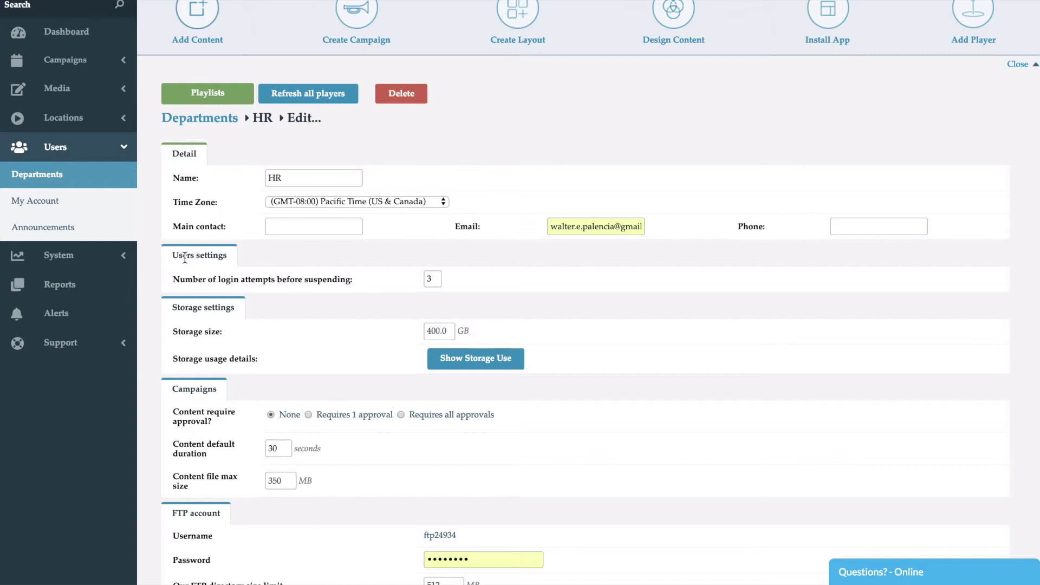
{"action": "scroll", "coordinate": [185, 259], "scroll_direction": "down", "scroll_amount": 5}
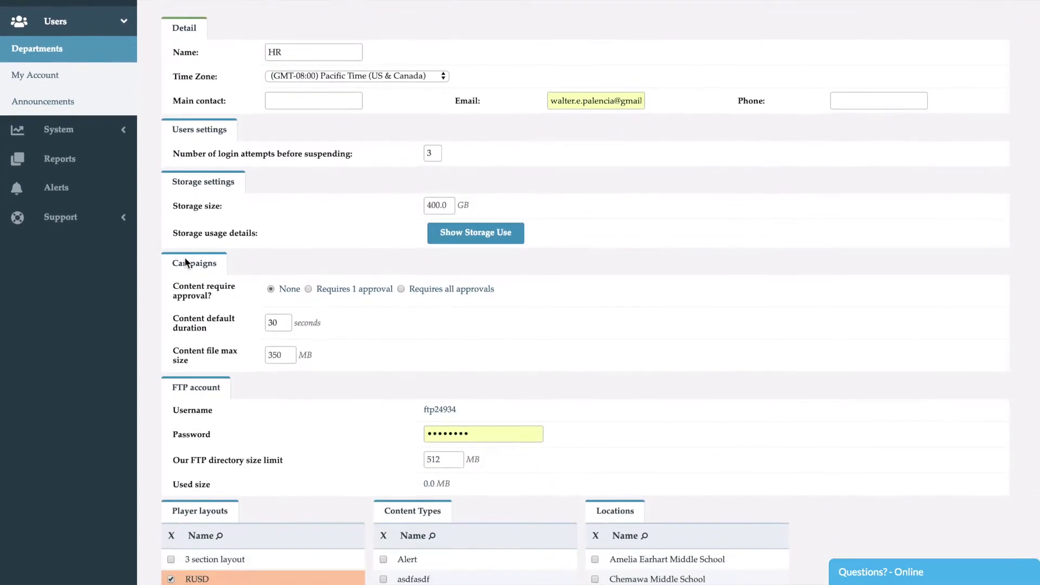
{"action": "scroll", "coordinate": [186, 262], "scroll_direction": "down", "scroll_amount": 1}
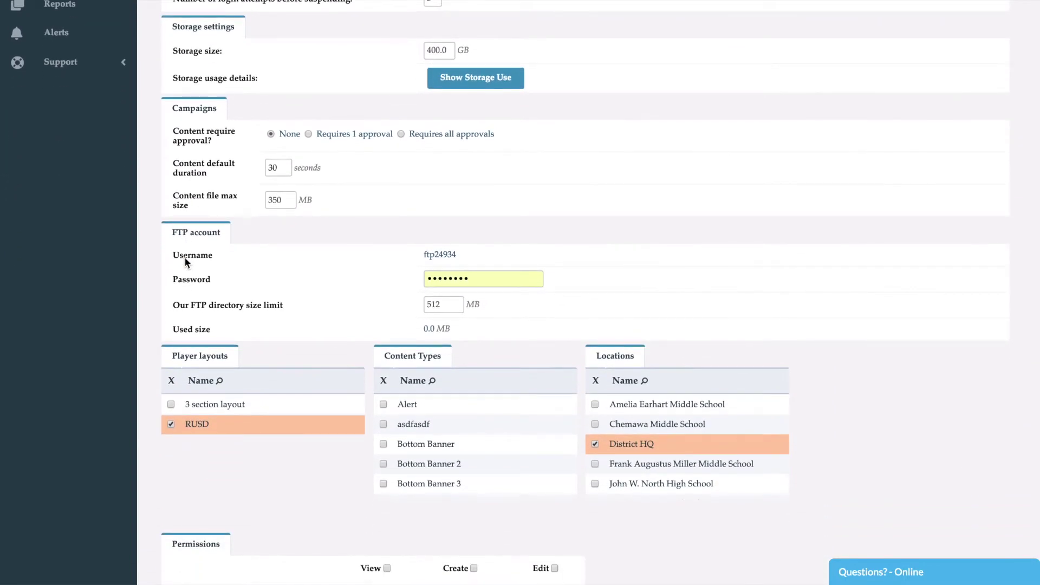
{"action": "scroll", "coordinate": [185, 261], "scroll_direction": "down", "scroll_amount": 3}
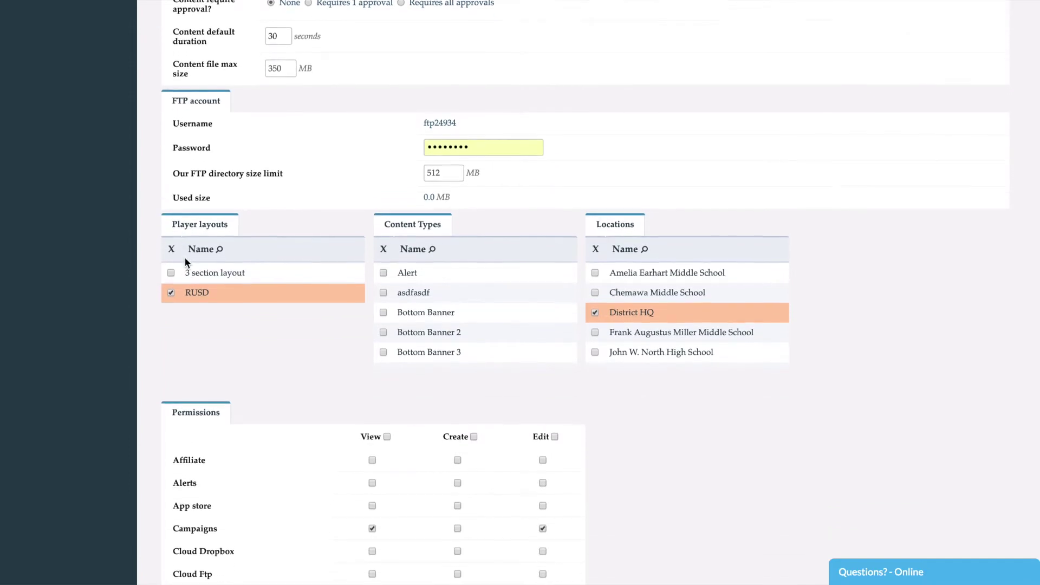
{"action": "scroll", "coordinate": [185, 262], "scroll_direction": "down", "scroll_amount": 2}
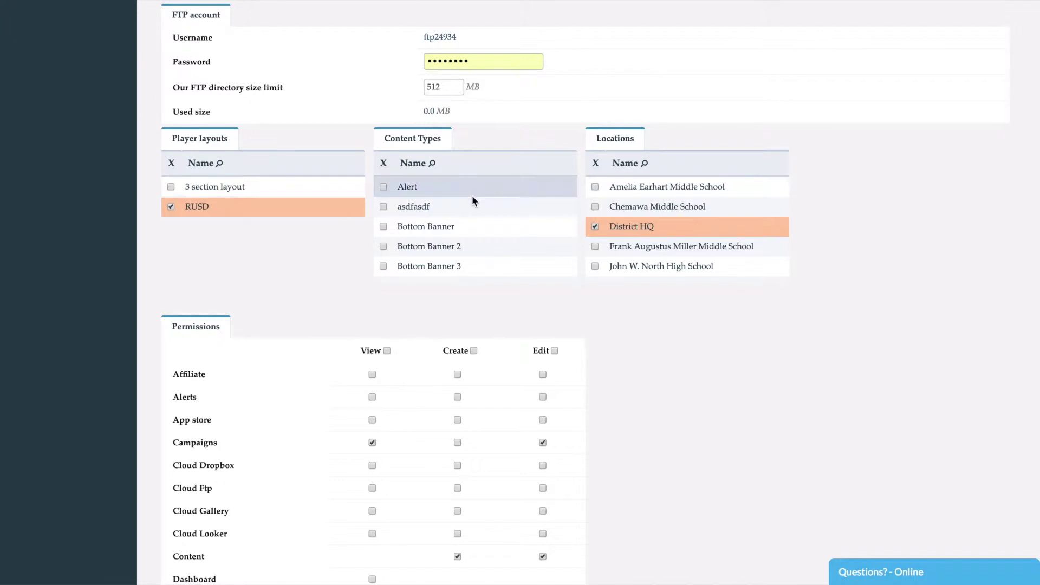
{"action": "scroll", "coordinate": [485, 241], "scroll_direction": "down", "scroll_amount": 4}
{"action": "scroll", "coordinate": [484, 239], "scroll_direction": "down", "scroll_amount": 10}
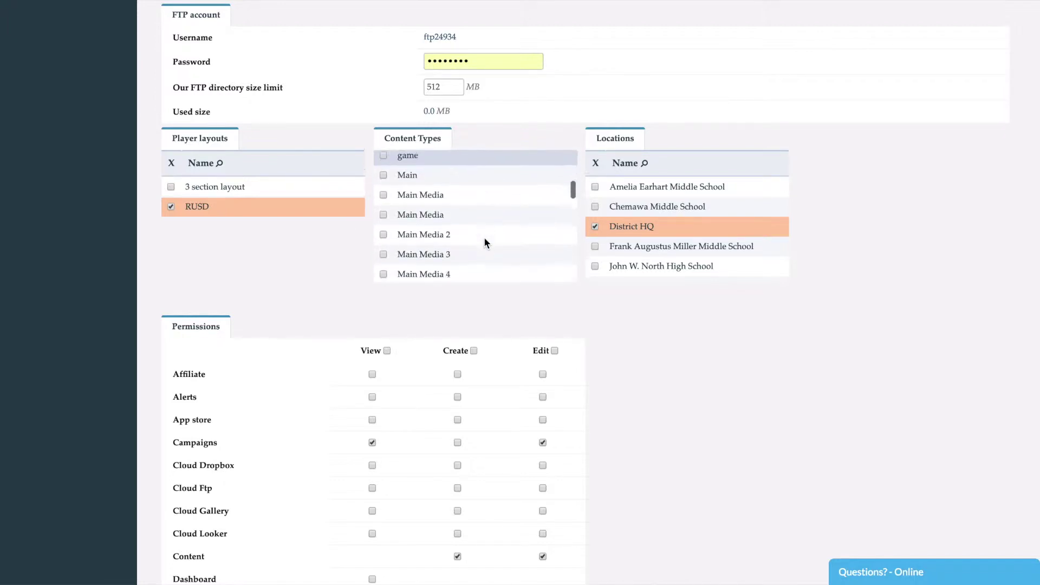
{"action": "scroll", "coordinate": [485, 242], "scroll_direction": "down", "scroll_amount": 7}
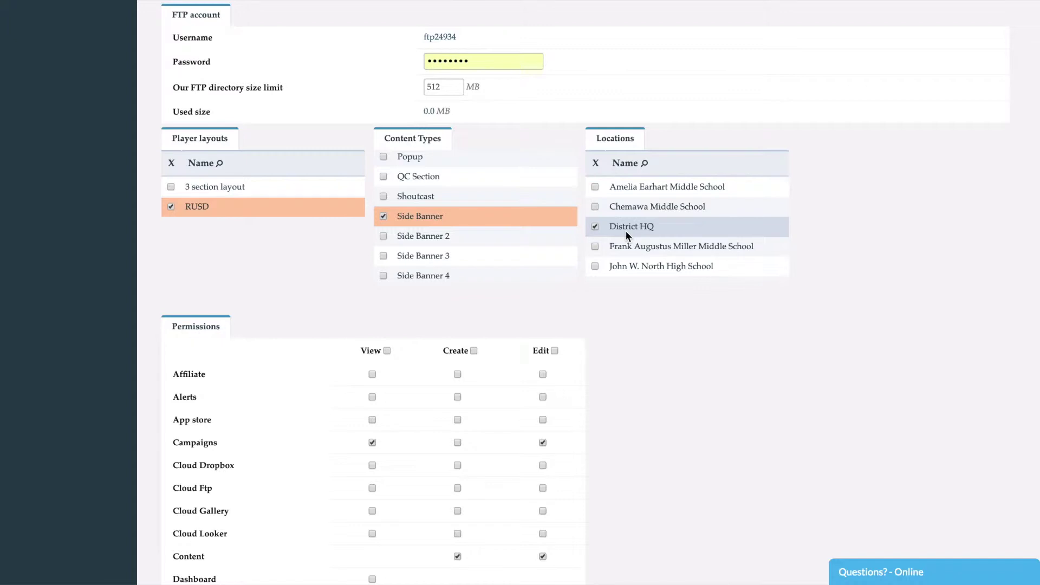
{"action": "scroll", "coordinate": [204, 307], "scroll_direction": "down", "scroll_amount": 2}
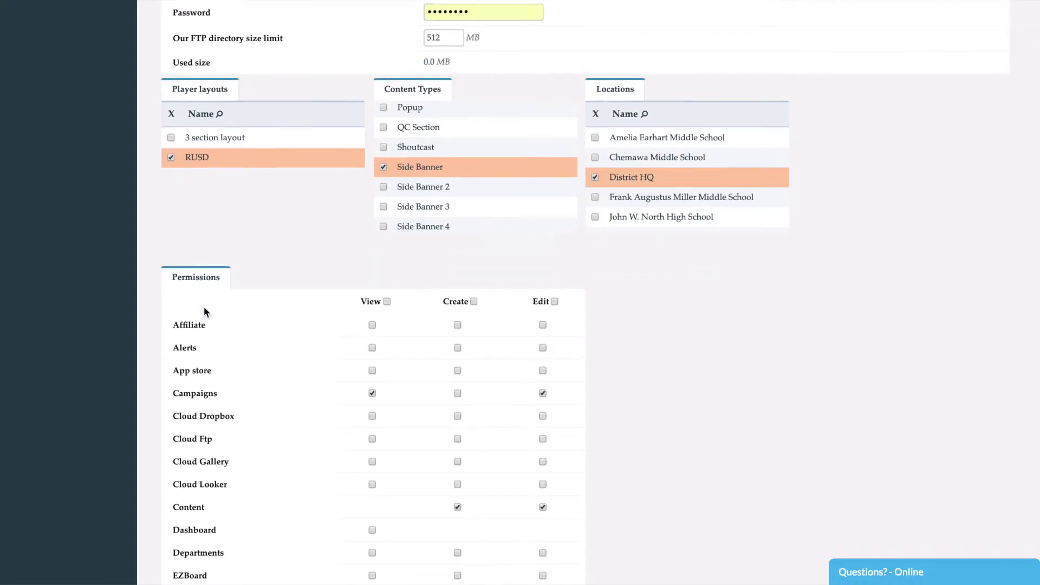
{"action": "scroll", "coordinate": [204, 307], "scroll_direction": "down", "scroll_amount": 3}
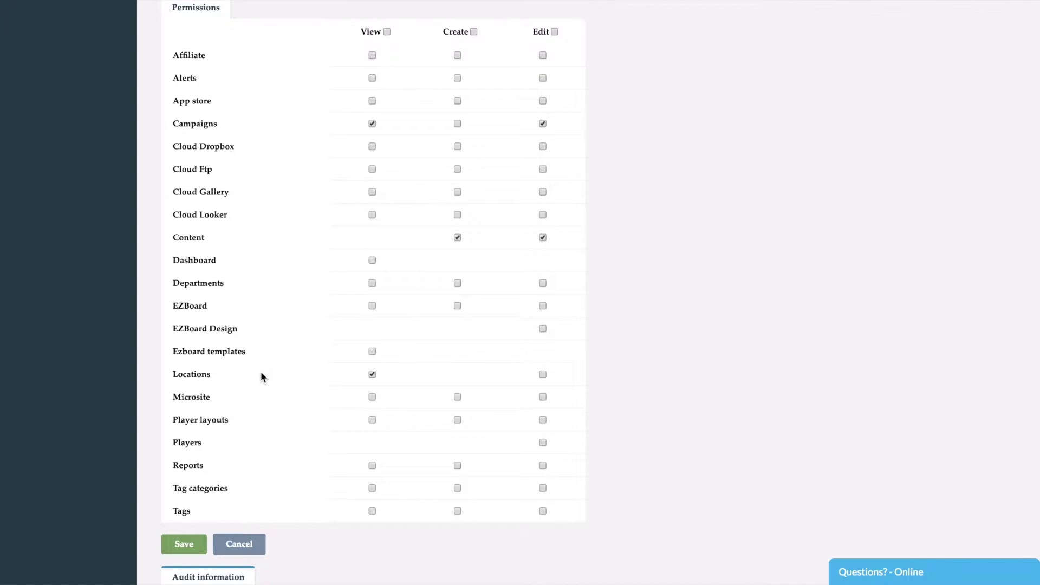
{"action": "scroll", "coordinate": [261, 374], "scroll_direction": "up", "scroll_amount": 5}
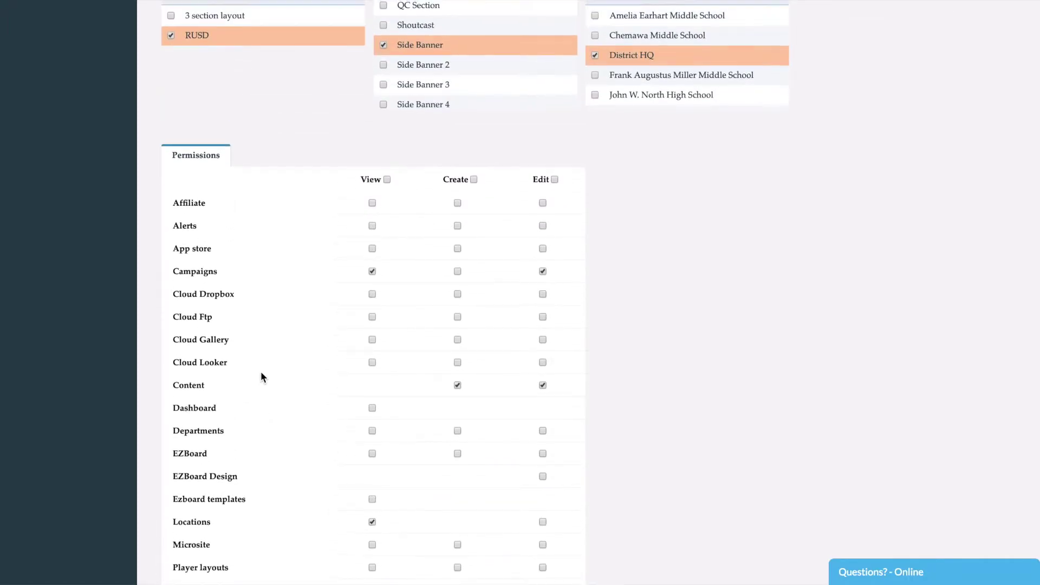
{"action": "scroll", "coordinate": [261, 372], "scroll_direction": "up", "scroll_amount": 10}
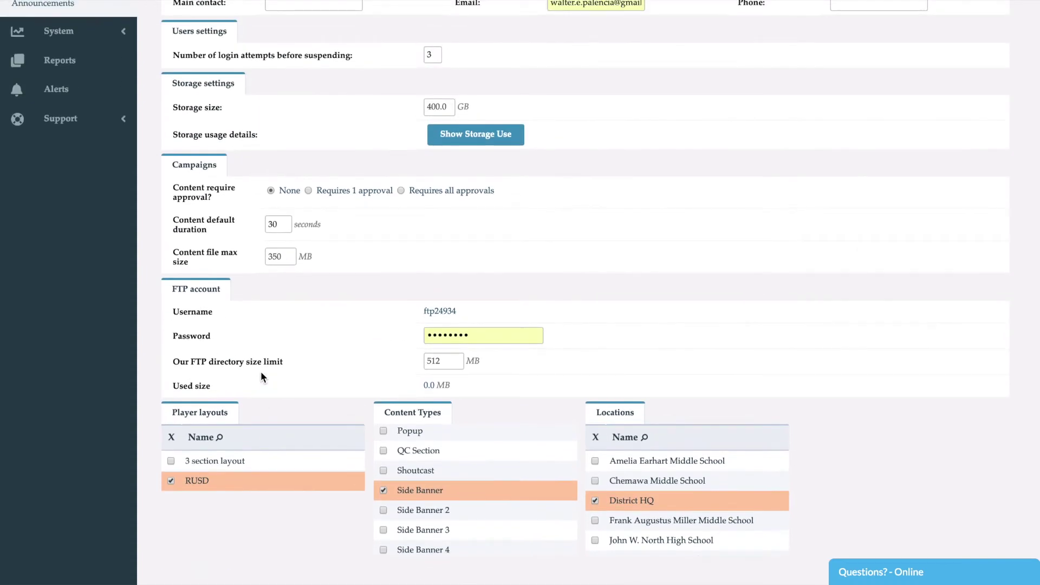
{"action": "scroll", "coordinate": [261, 371], "scroll_direction": "up", "scroll_amount": 3}
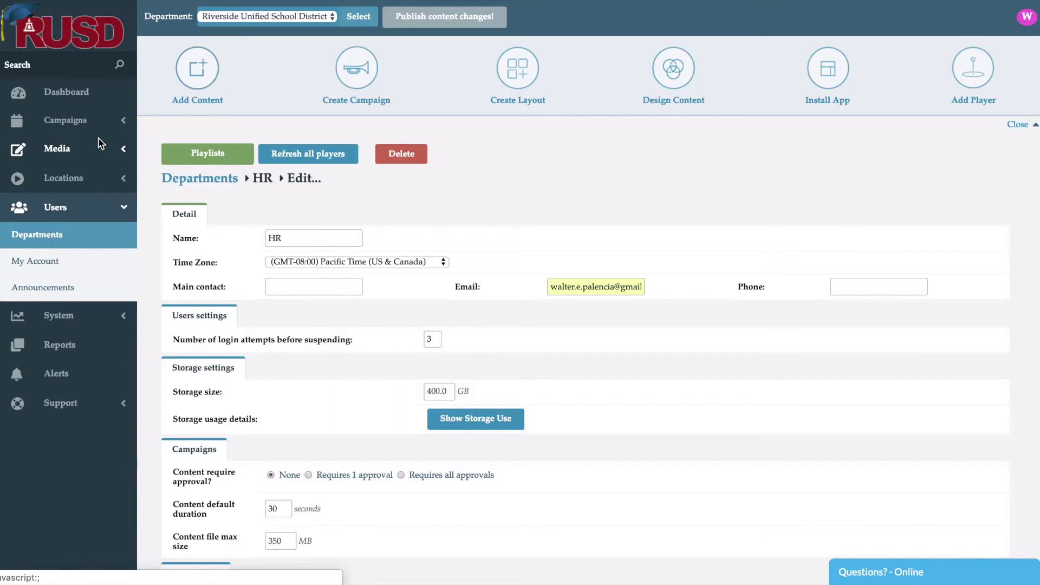
Open Media > EZBoard templates and allow Flash so the Alert Template preview plays.
{"action": "left_click", "coordinate": [98, 143]}
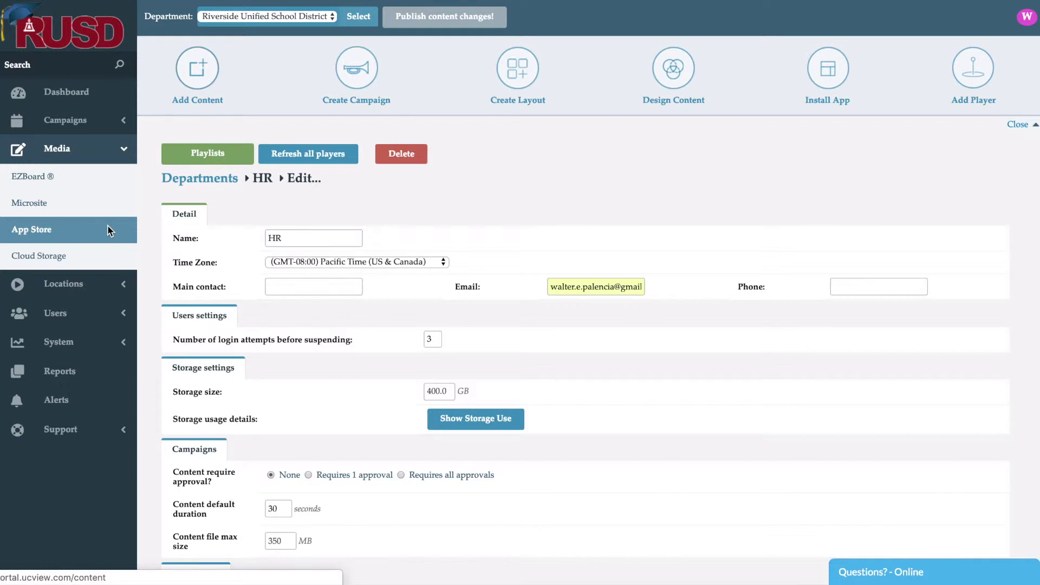
{"action": "left_click", "coordinate": [82, 184]}
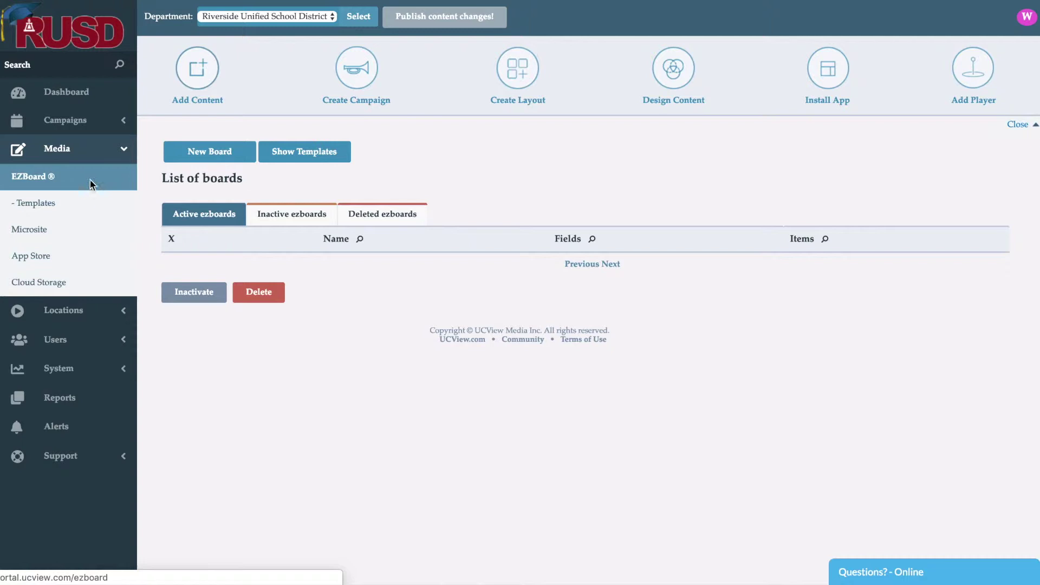
{"action": "left_click", "coordinate": [277, 153]}
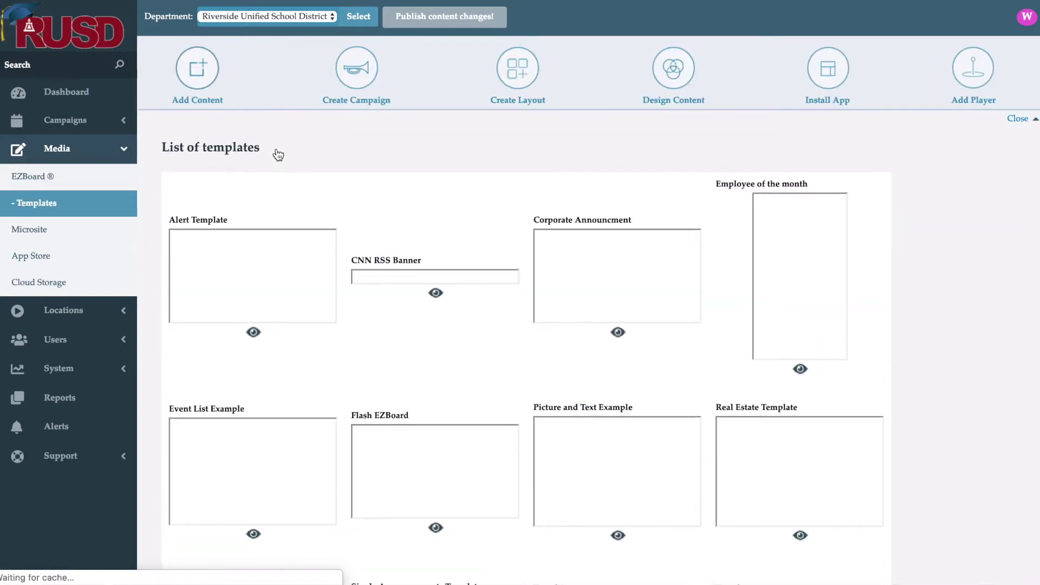
{"action": "left_click", "coordinate": [286, 269]}
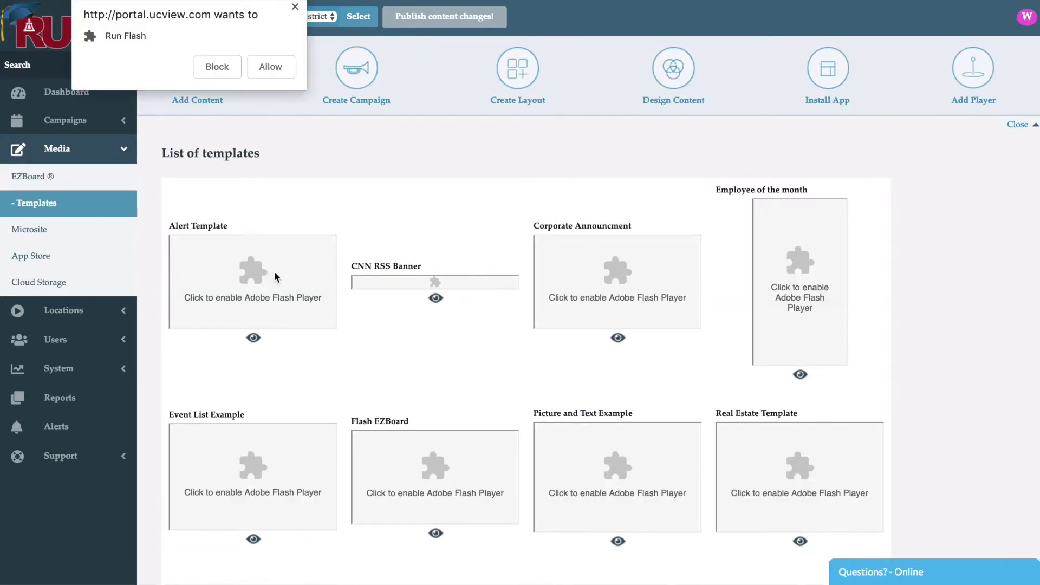
{"action": "left_click", "coordinate": [264, 75]}
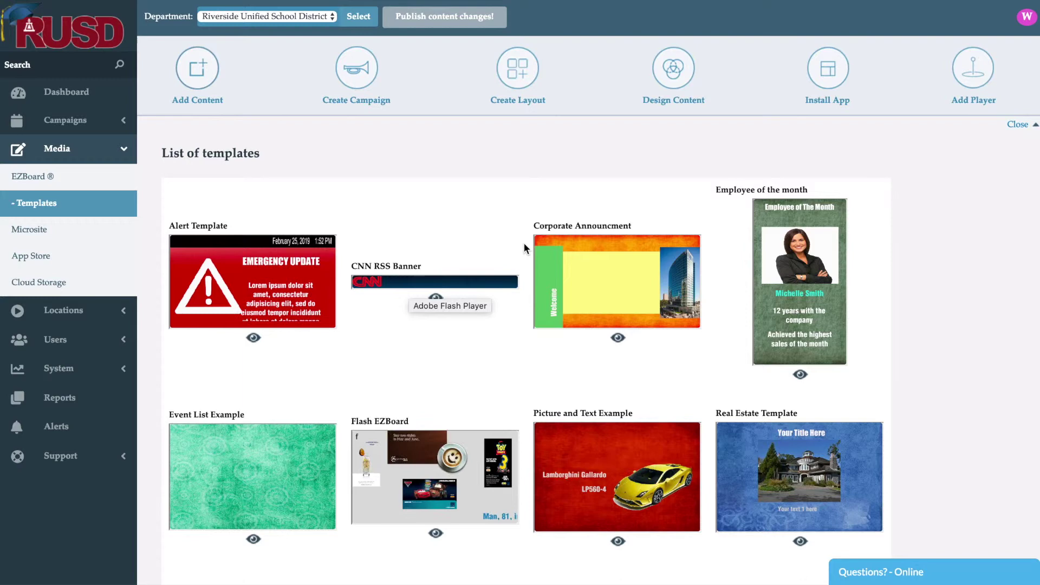
Scroll through the List of templates and back to the top.
{"action": "scroll", "coordinate": [524, 244], "scroll_direction": "down", "scroll_amount": 1}
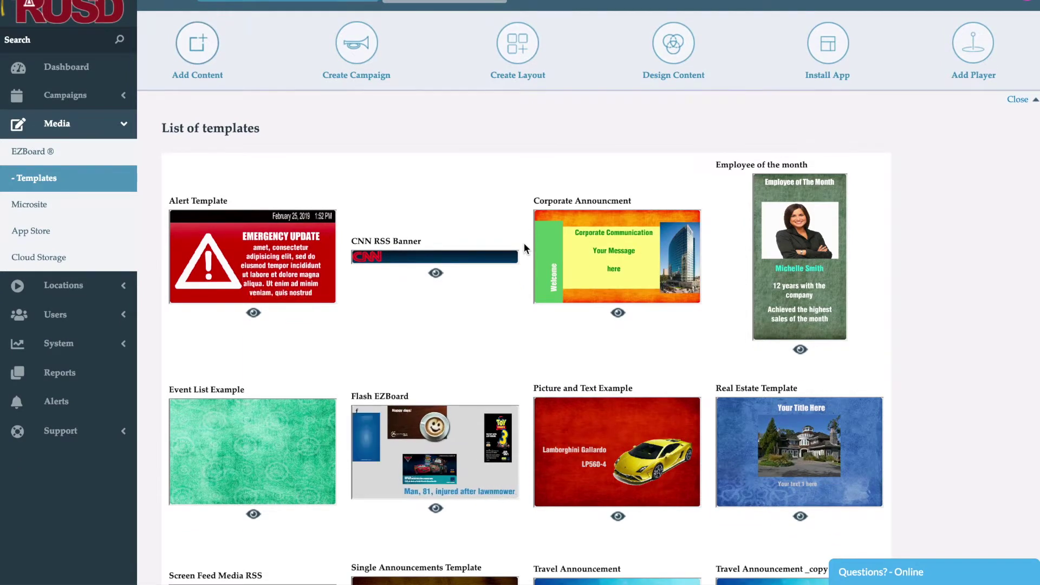
{"action": "scroll", "coordinate": [523, 243], "scroll_direction": "down", "scroll_amount": 1}
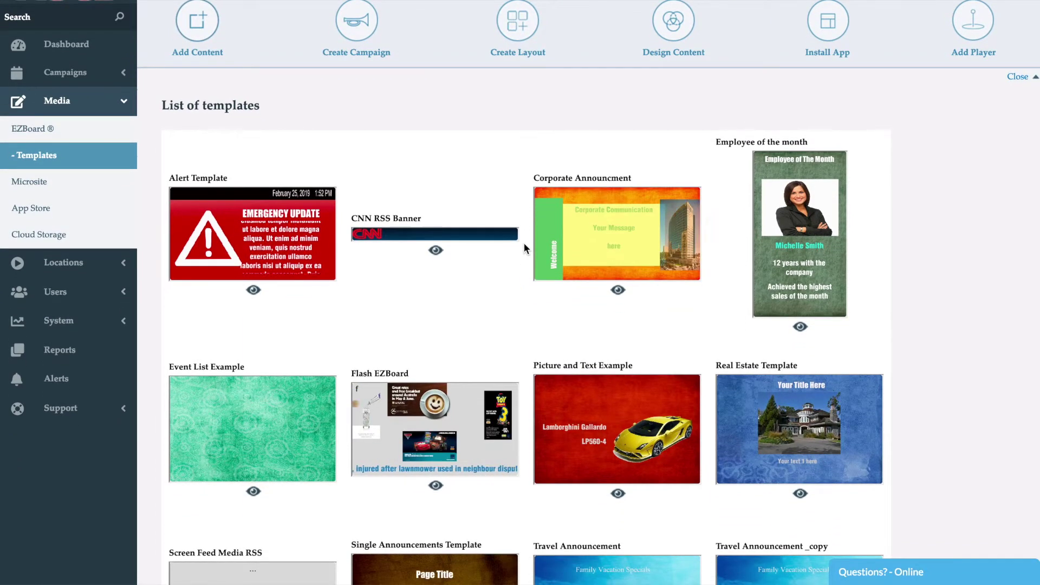
{"action": "scroll", "coordinate": [523, 242], "scroll_direction": "down", "scroll_amount": 1}
{"action": "scroll", "coordinate": [523, 243], "scroll_direction": "down", "scroll_amount": 2}
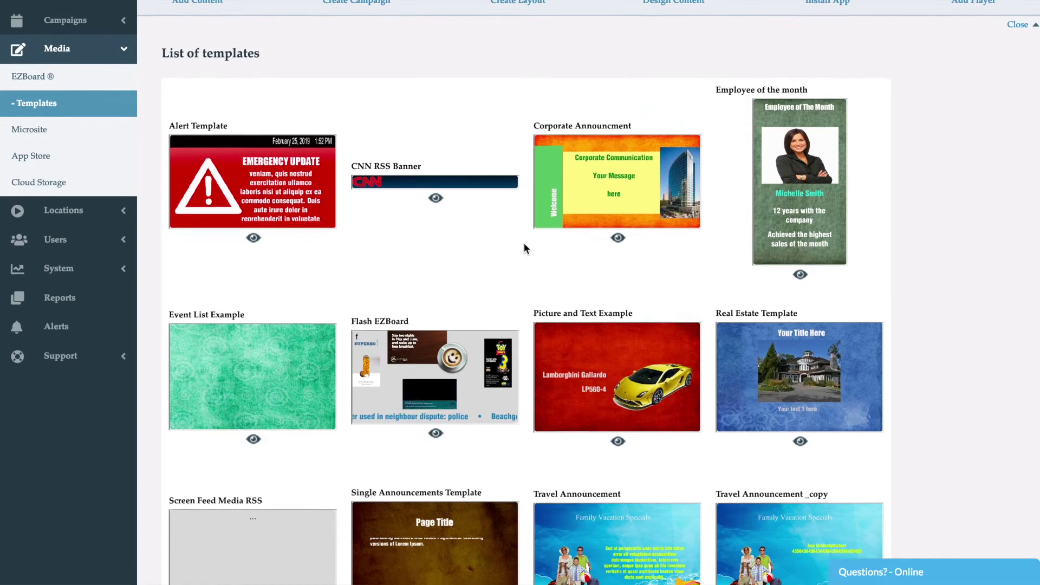
{"action": "scroll", "coordinate": [523, 245], "scroll_direction": "down", "scroll_amount": 5}
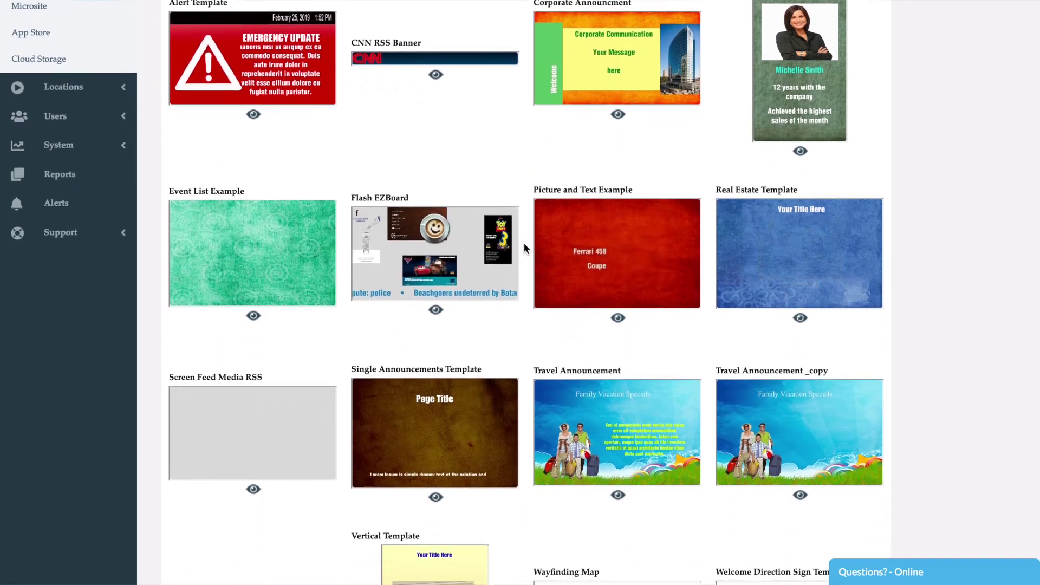
{"action": "scroll", "coordinate": [524, 242], "scroll_direction": "down", "scroll_amount": 5}
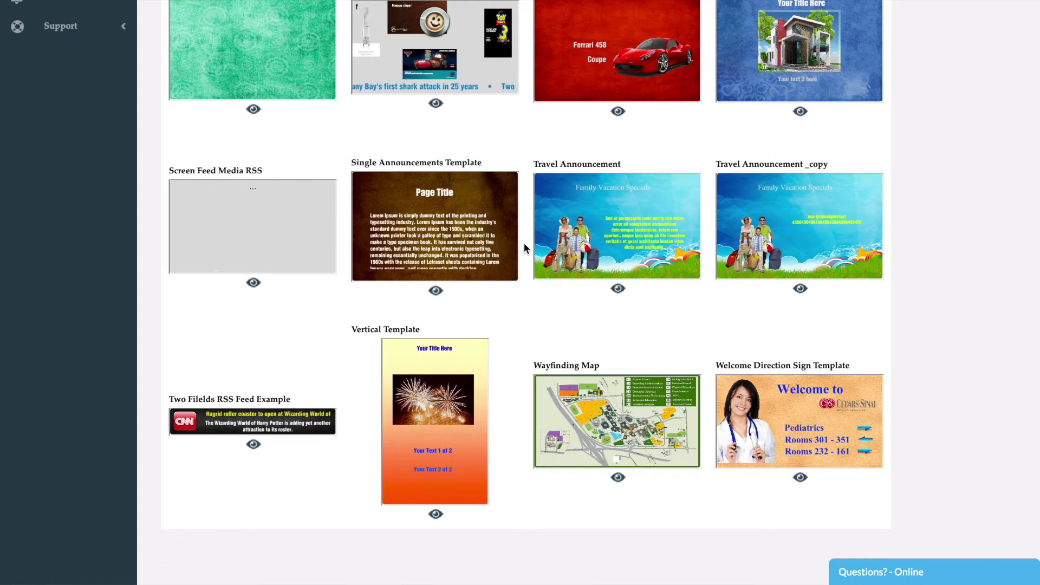
{"action": "scroll", "coordinate": [523, 242], "scroll_direction": "up", "scroll_amount": 1}
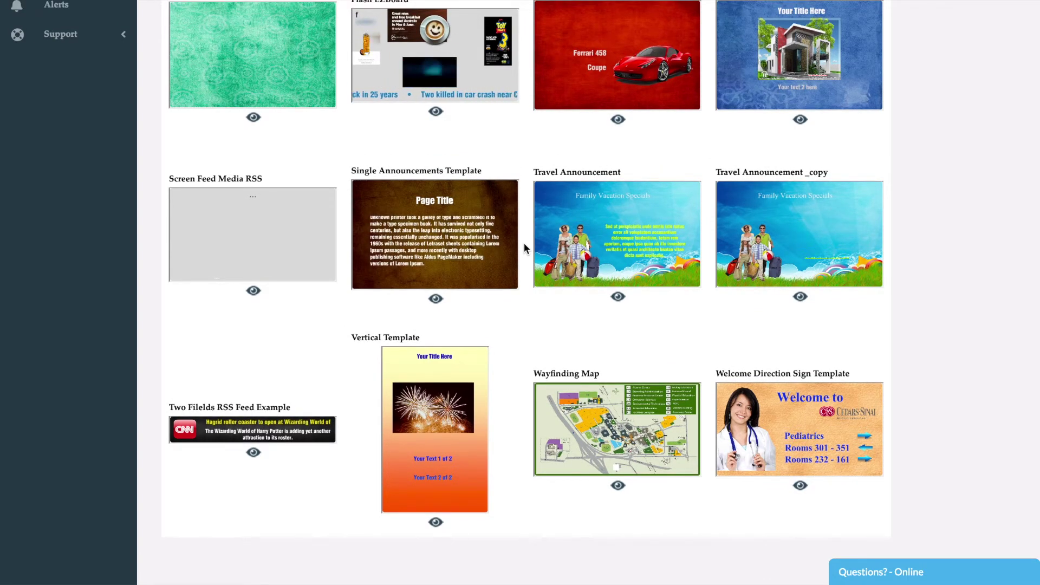
{"action": "scroll", "coordinate": [523, 242], "scroll_direction": "up", "scroll_amount": 7}
{"action": "scroll", "coordinate": [523, 243], "scroll_direction": "up", "scroll_amount": 4}
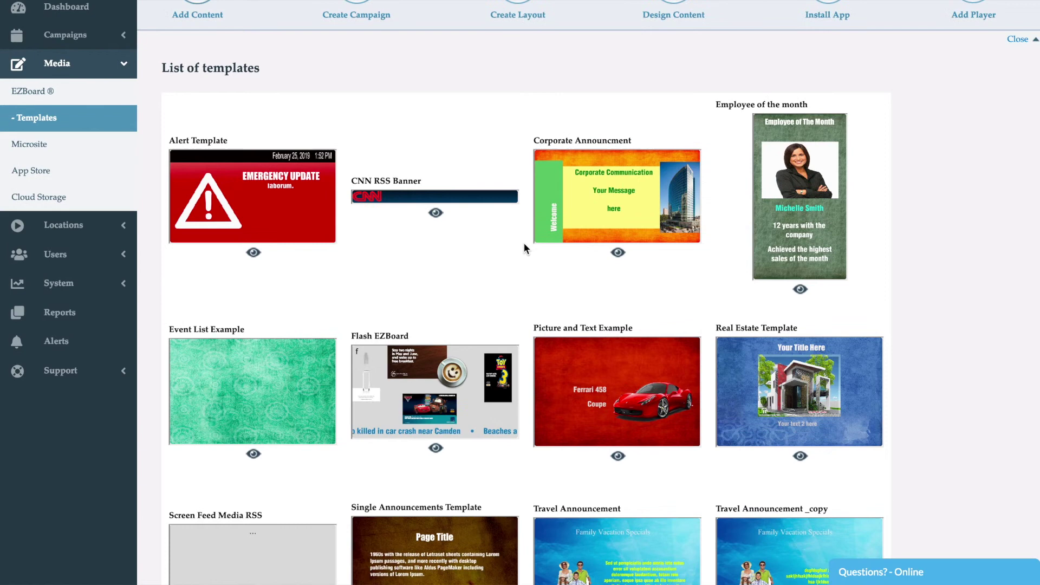
Open the Office Directory microsite from the Media > Microsite list.
{"action": "left_click", "coordinate": [70, 144]}
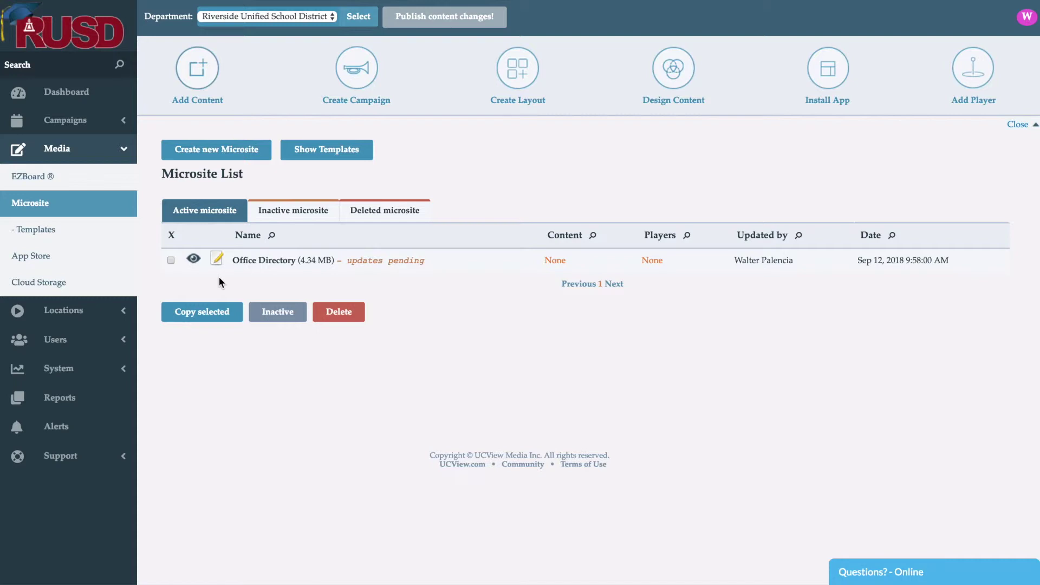
{"action": "left_click", "coordinate": [262, 262]}
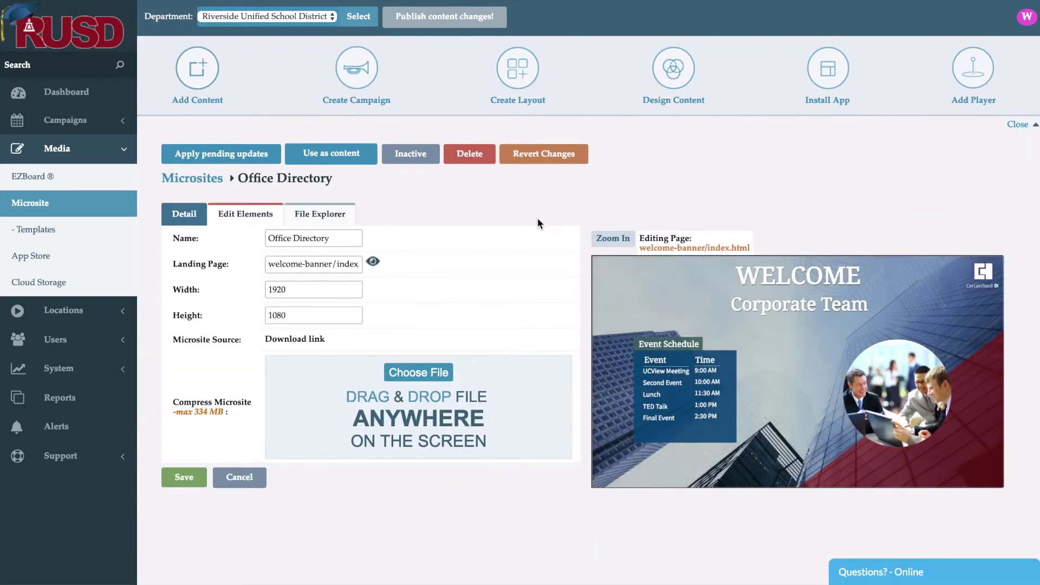
Replace the banner's Corporate Team heading with 'UCView' and leave the team photo unchanged.
{"action": "left_click", "coordinate": [613, 238]}
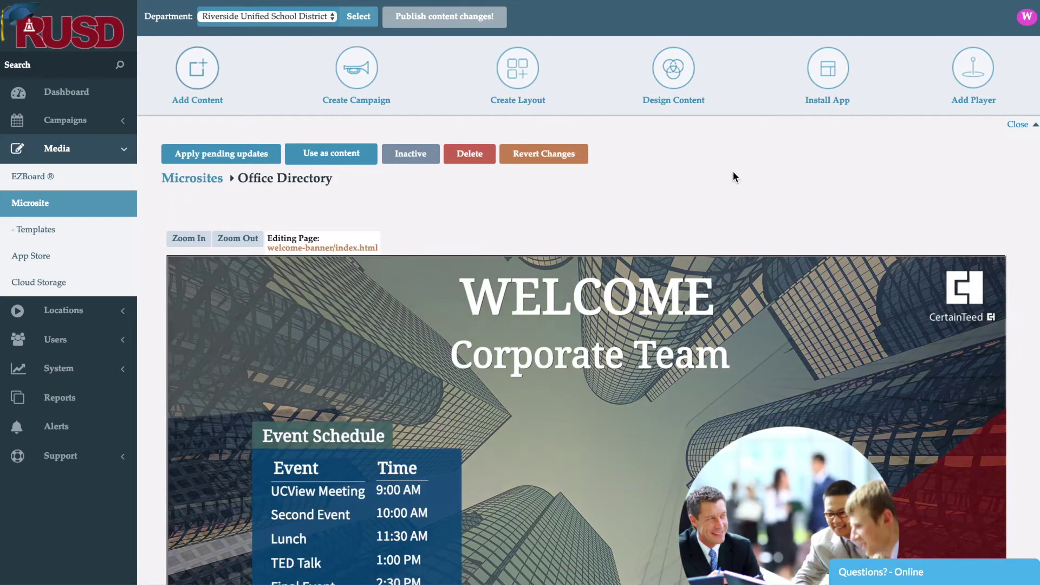
{"action": "scroll", "coordinate": [734, 177], "scroll_direction": "down", "scroll_amount": 4}
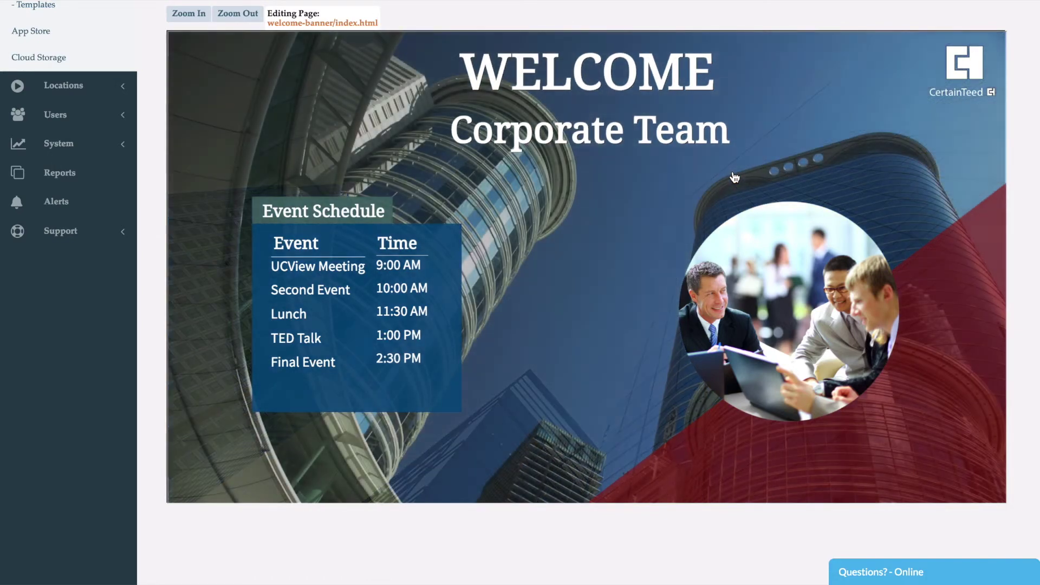
{"action": "left_click", "coordinate": [706, 145]}
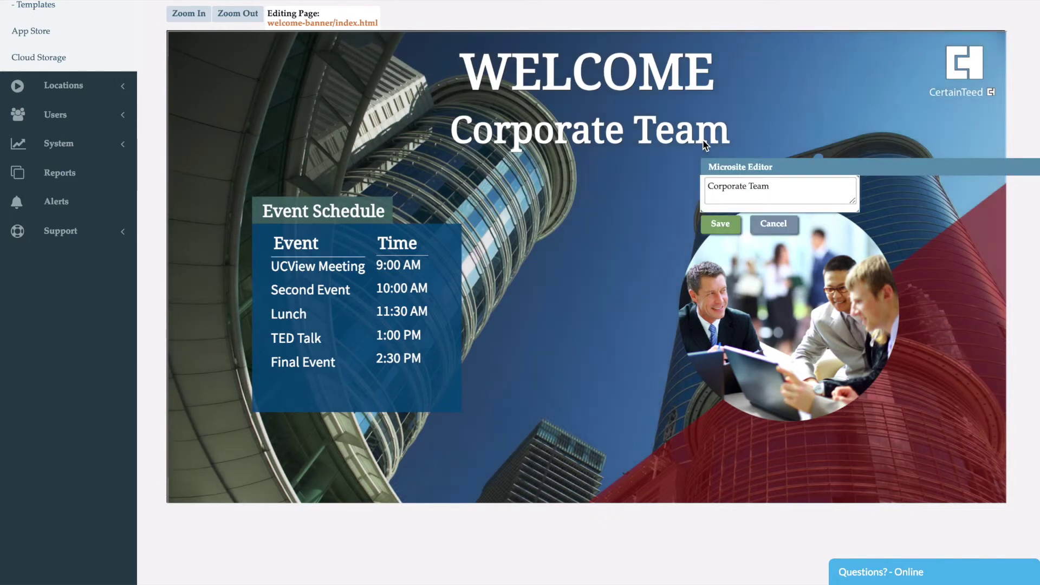
{"action": "triple_click", "coordinate": [780, 193]}
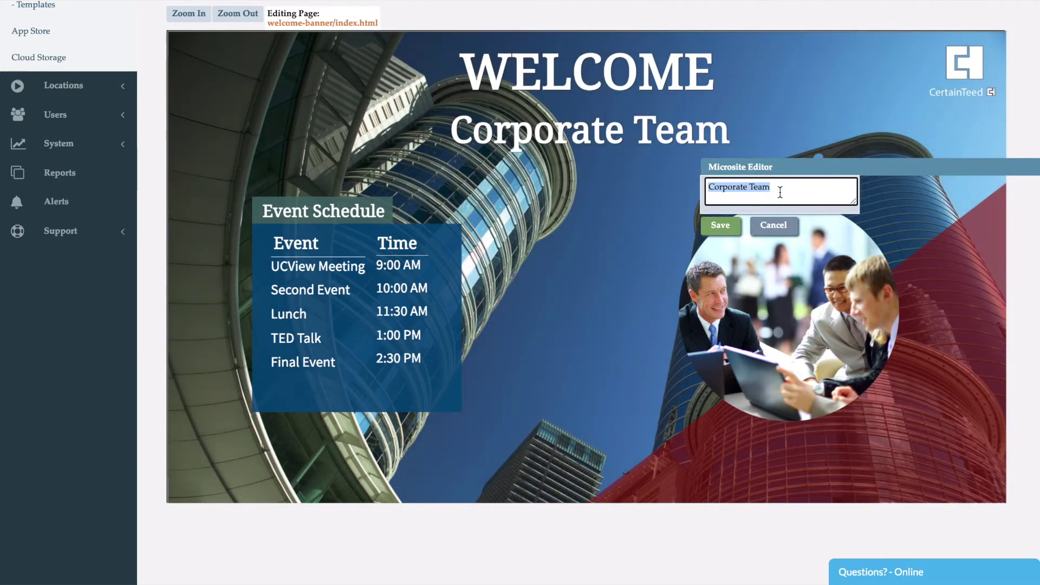
{"action": "type", "text": "UCView"}
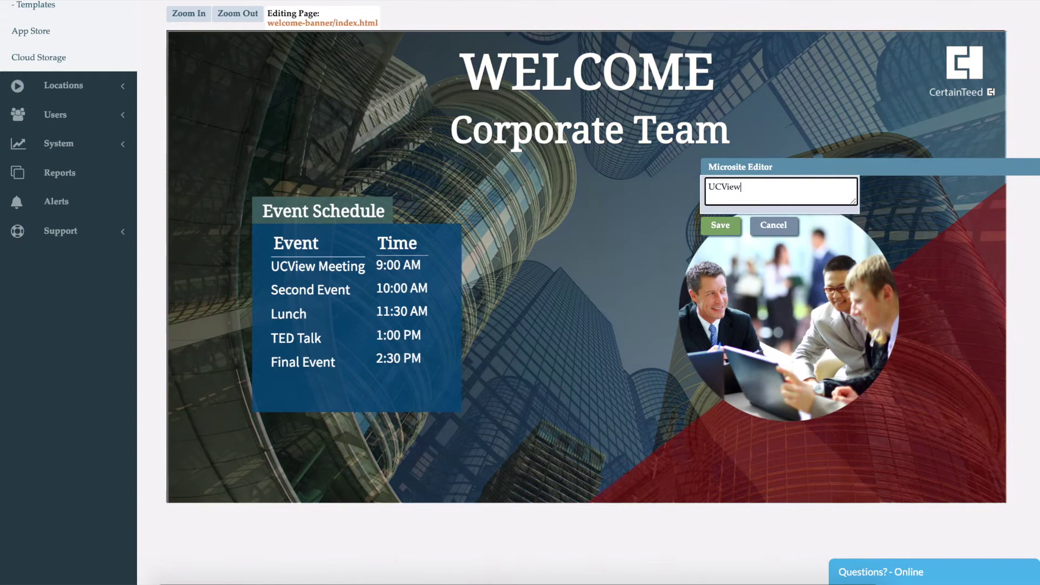
{"action": "left_click", "coordinate": [713, 229]}
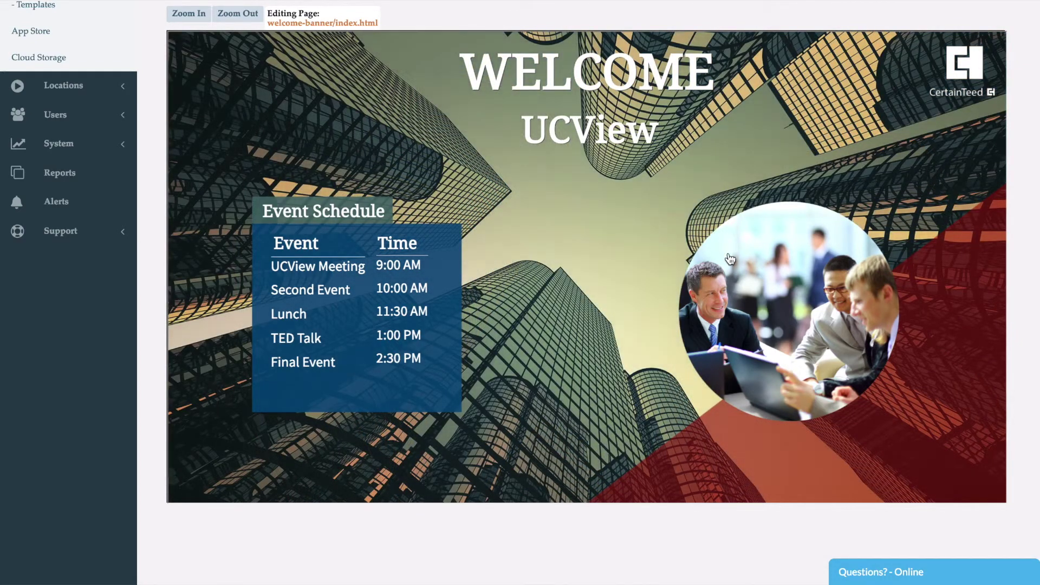
{"action": "left_click", "coordinate": [730, 259]}
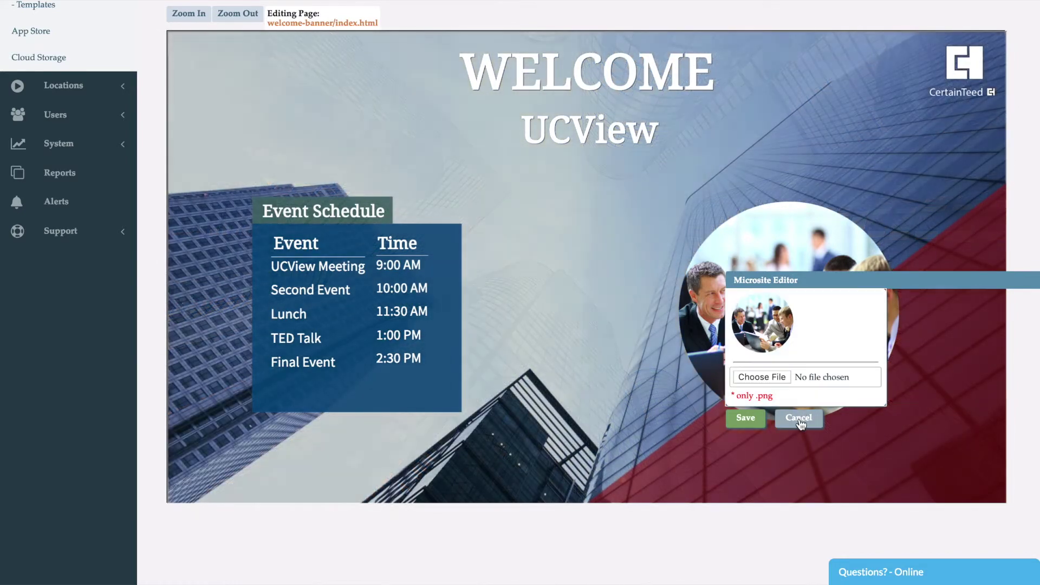
{"action": "left_click", "coordinate": [799, 418]}
{"action": "scroll", "coordinate": [154, 94], "scroll_direction": "up", "scroll_amount": 2}
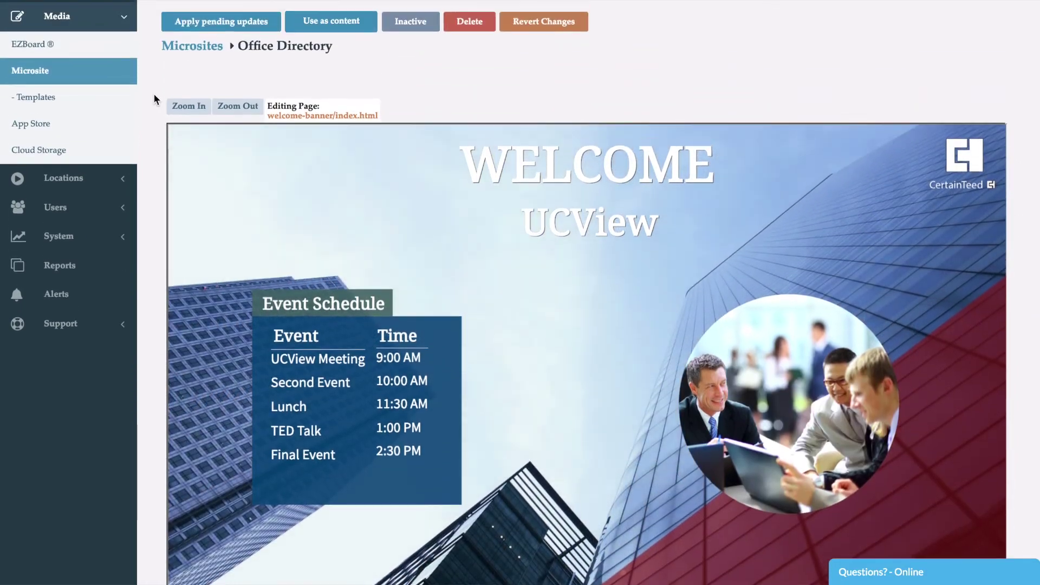
Go to the App Store's Content Store.
{"action": "left_click", "coordinate": [74, 124]}
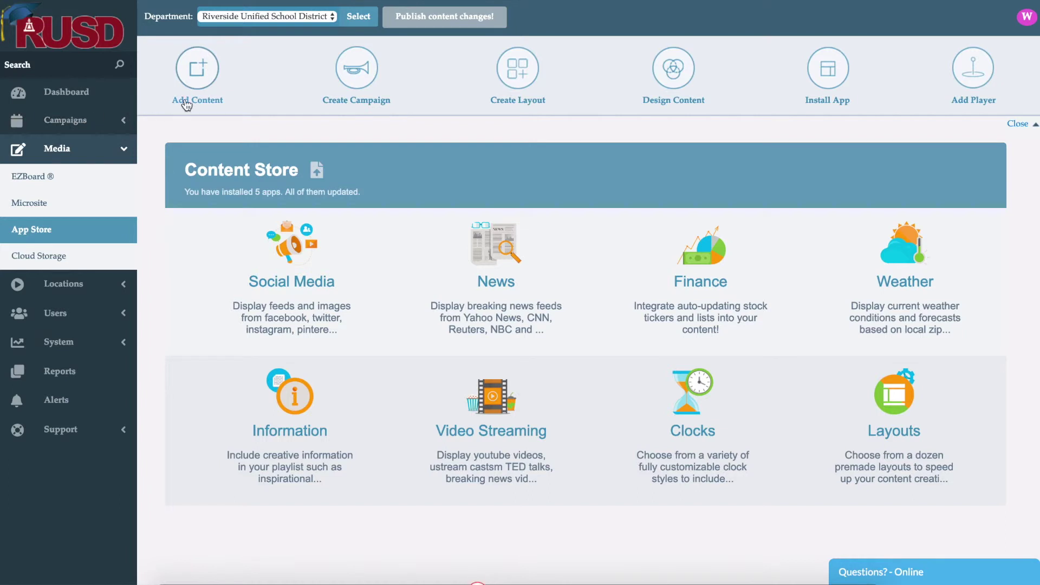
Start new content and tick District HQ as its playing location, leaving Riverside Poly's Main Entrance unticked.
{"action": "left_click", "coordinate": [196, 69]}
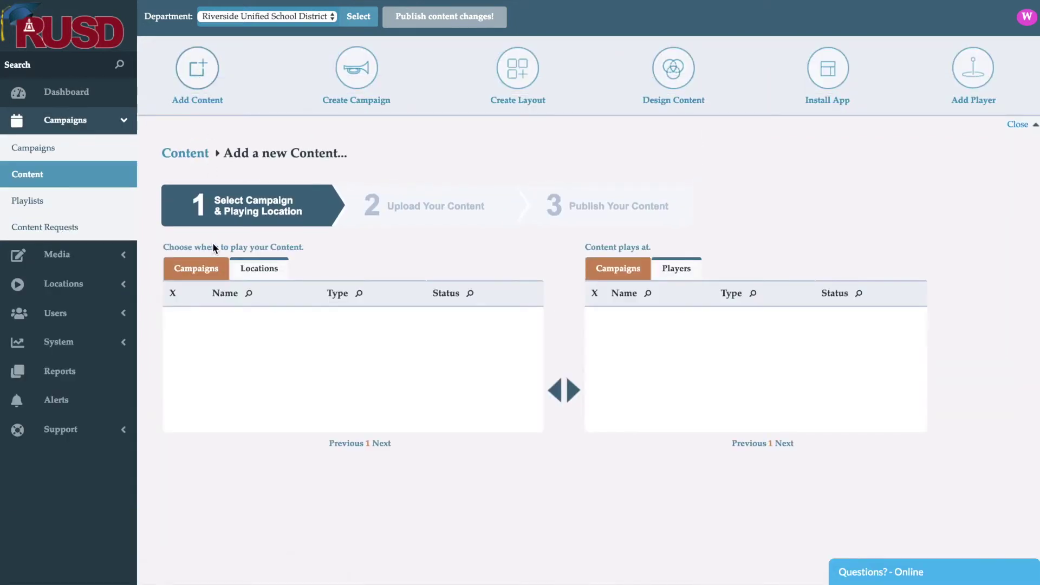
{"action": "left_click", "coordinate": [254, 271]}
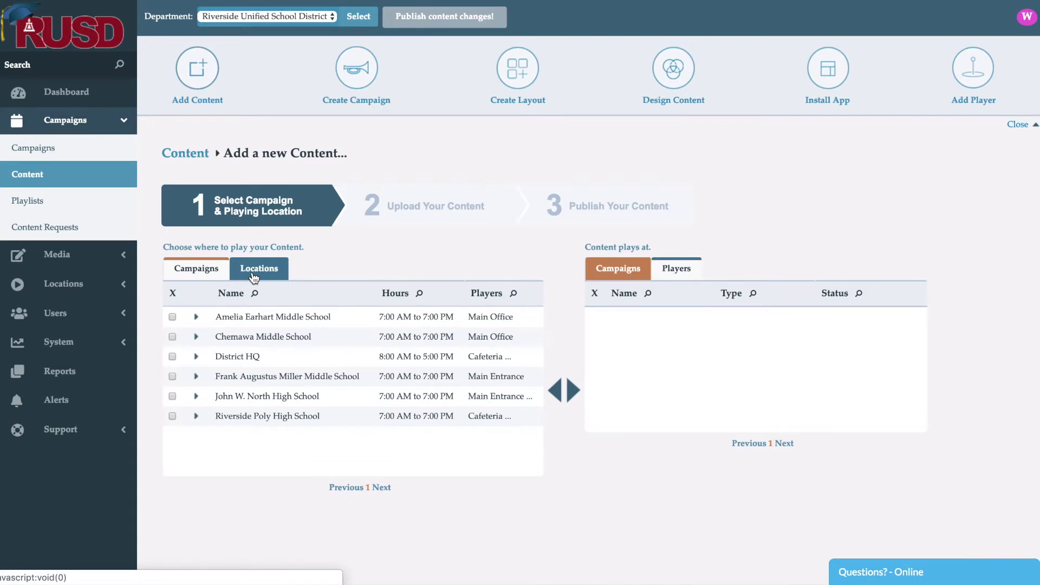
{"action": "left_click", "coordinate": [172, 357]}
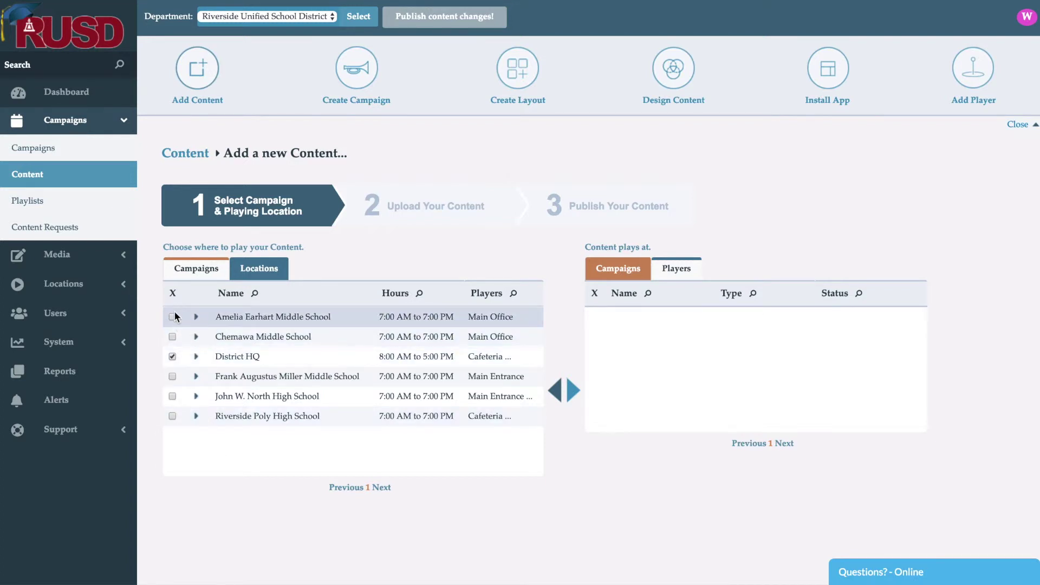
{"action": "left_click", "coordinate": [196, 416]}
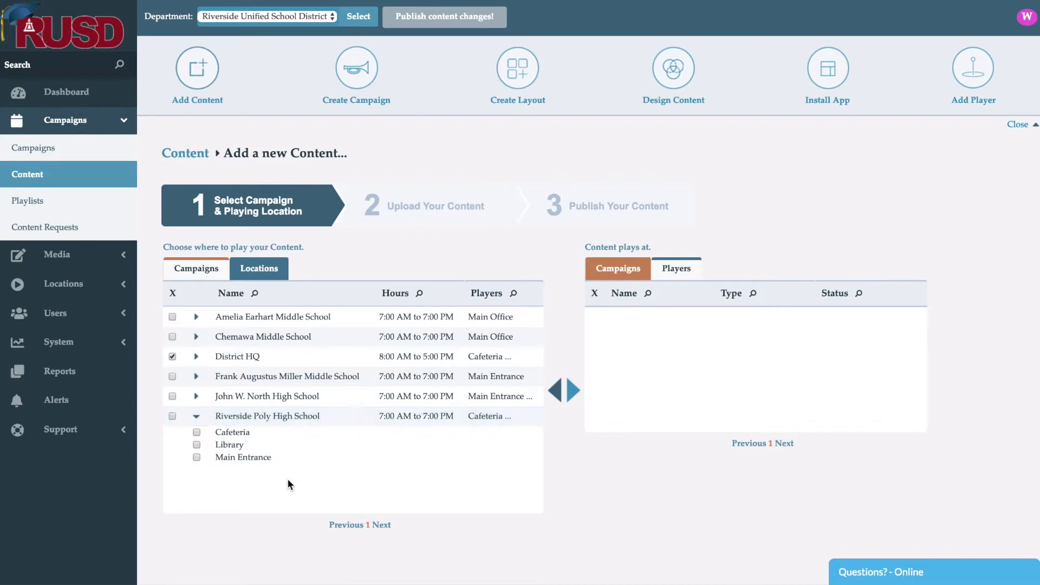
{"action": "left_click", "coordinate": [196, 458]}
{"action": "left_click", "coordinate": [197, 457]}
Add District HQ and place the content in the Side Banner section as File media.
{"action": "left_click", "coordinate": [574, 390]}
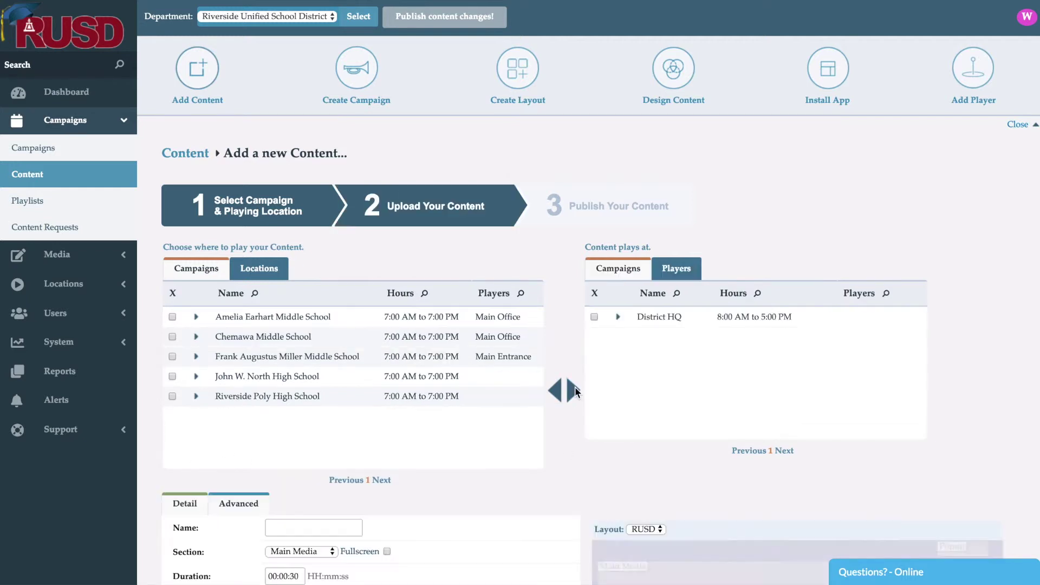
{"action": "scroll", "coordinate": [577, 392], "scroll_direction": "down", "scroll_amount": 2}
{"action": "scroll", "coordinate": [576, 391], "scroll_direction": "down", "scroll_amount": 4}
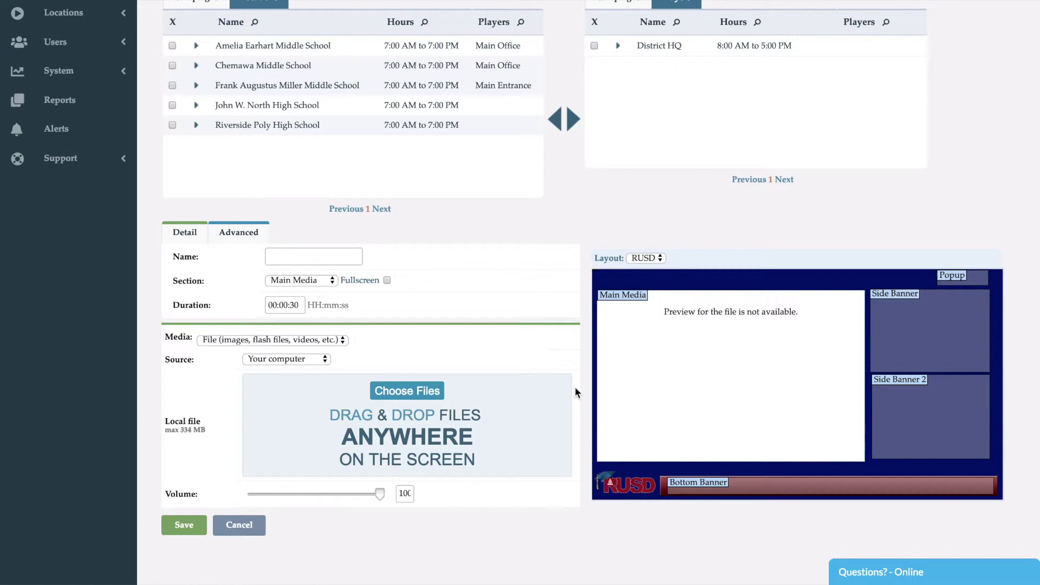
{"action": "left_click", "coordinate": [309, 281]}
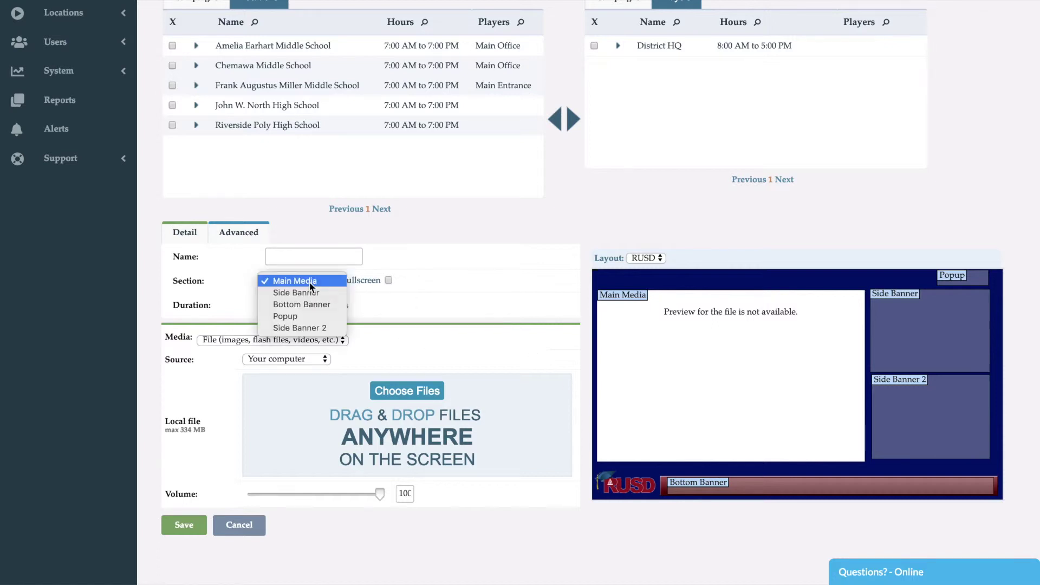
{"action": "left_click", "coordinate": [310, 293]}
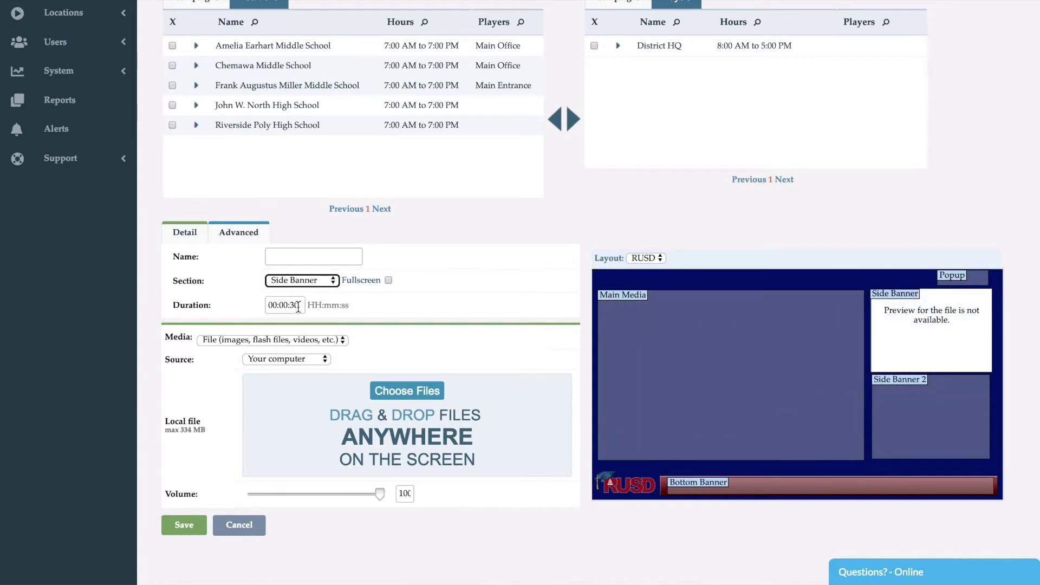
{"action": "left_click", "coordinate": [334, 341]}
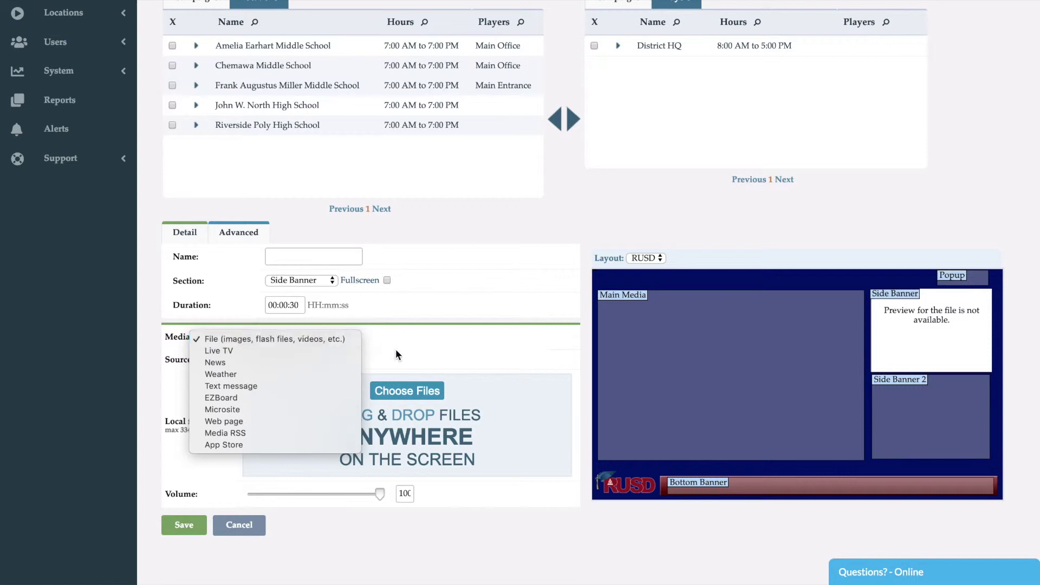
Keep File as the media type and upload the four selected image files.
{"action": "left_click", "coordinate": [427, 390]}
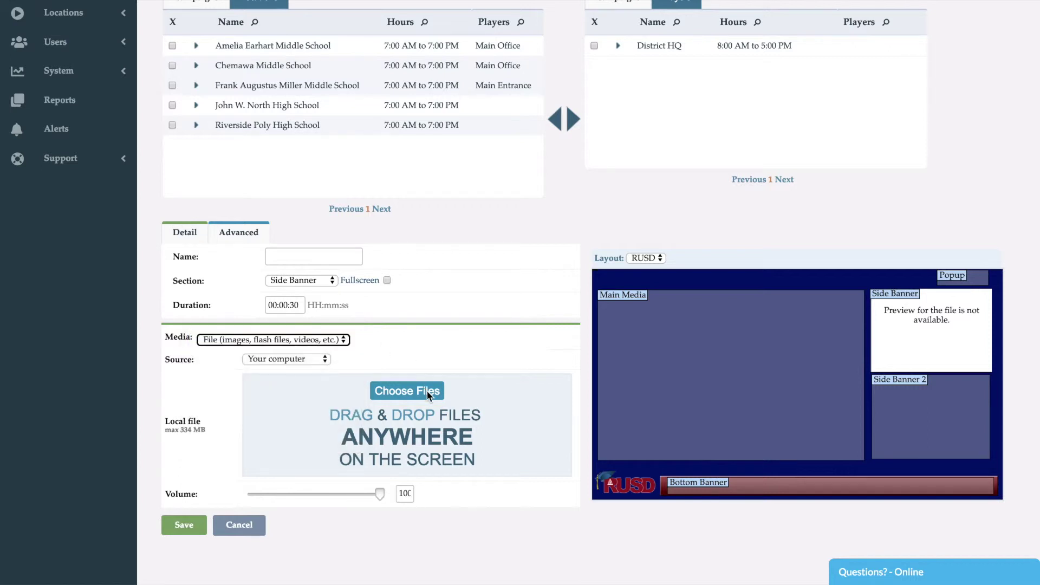
{"action": "left_click", "coordinate": [428, 391]}
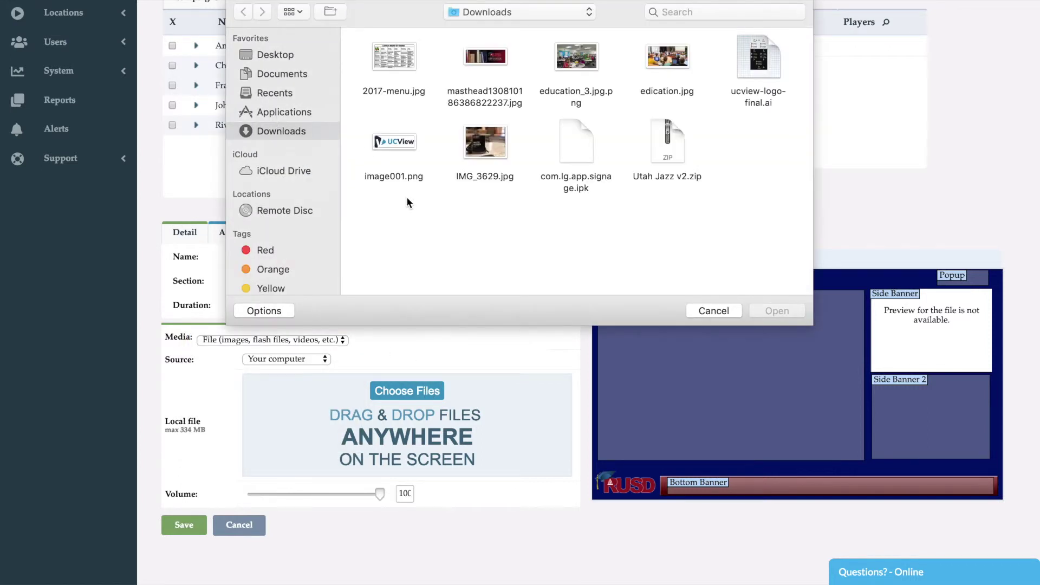
{"action": "left_click_drag", "start_coordinate": [356, 64], "coordinate": [688, 44]}
{"action": "left_click", "coordinate": [779, 313]}
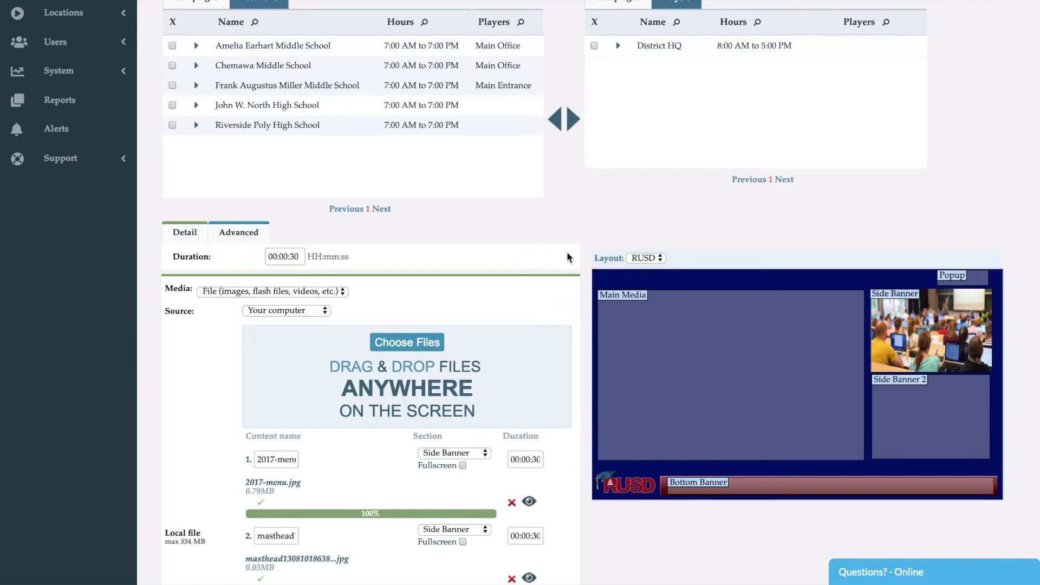
{"action": "scroll", "coordinate": [566, 251], "scroll_direction": "down", "scroll_amount": 5}
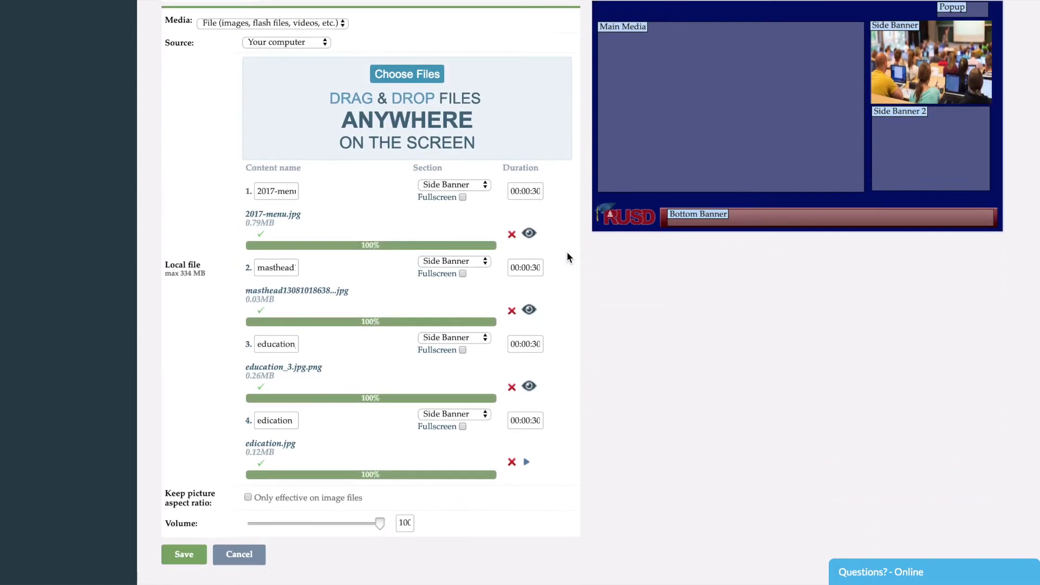
Put 2017-menu in Main Media and the masthead in Popup, then save the four images.
{"action": "left_click", "coordinate": [528, 236]}
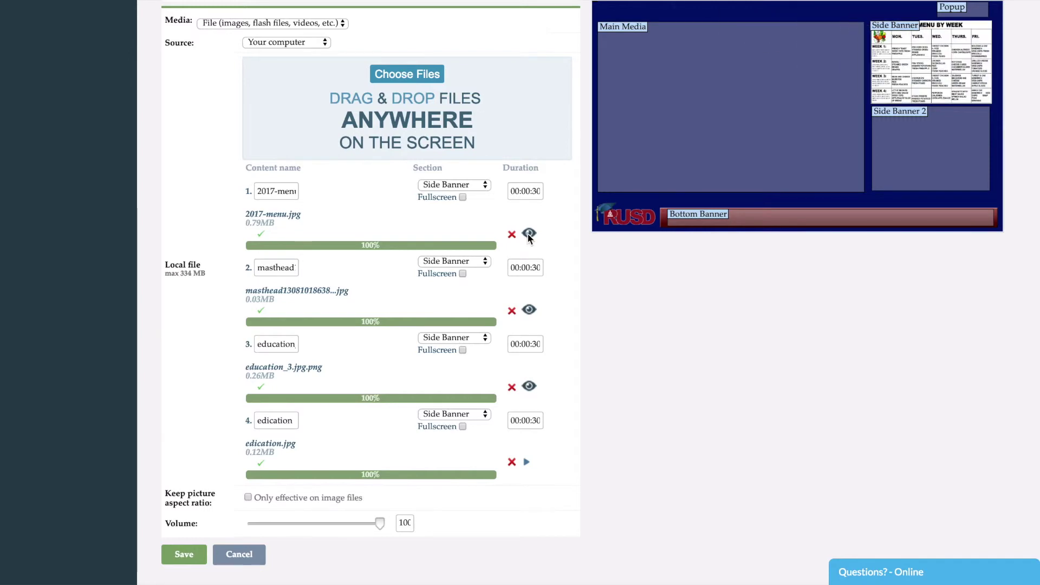
{"action": "left_click", "coordinate": [470, 186]}
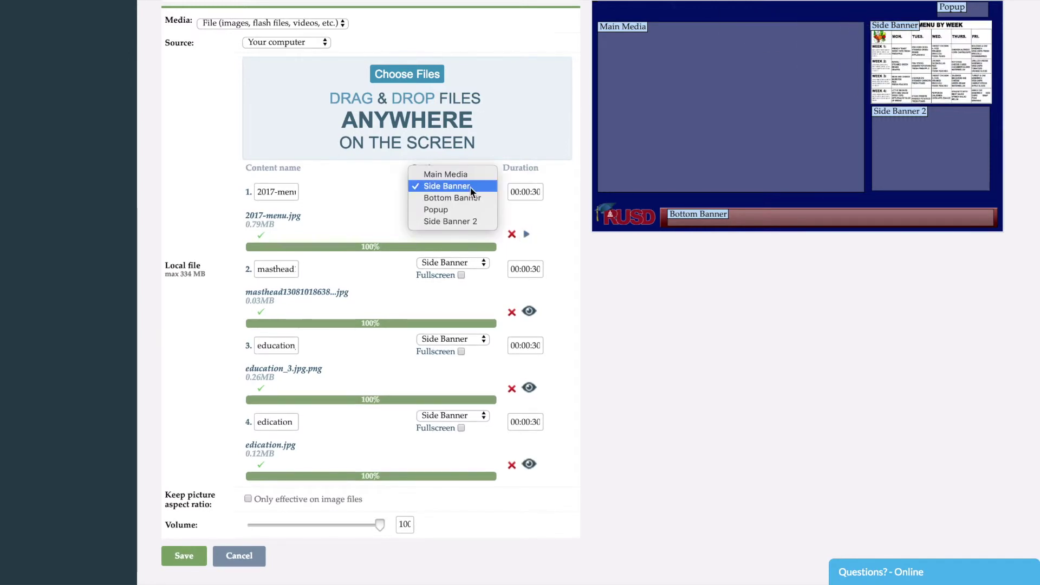
{"action": "left_click", "coordinate": [474, 176]}
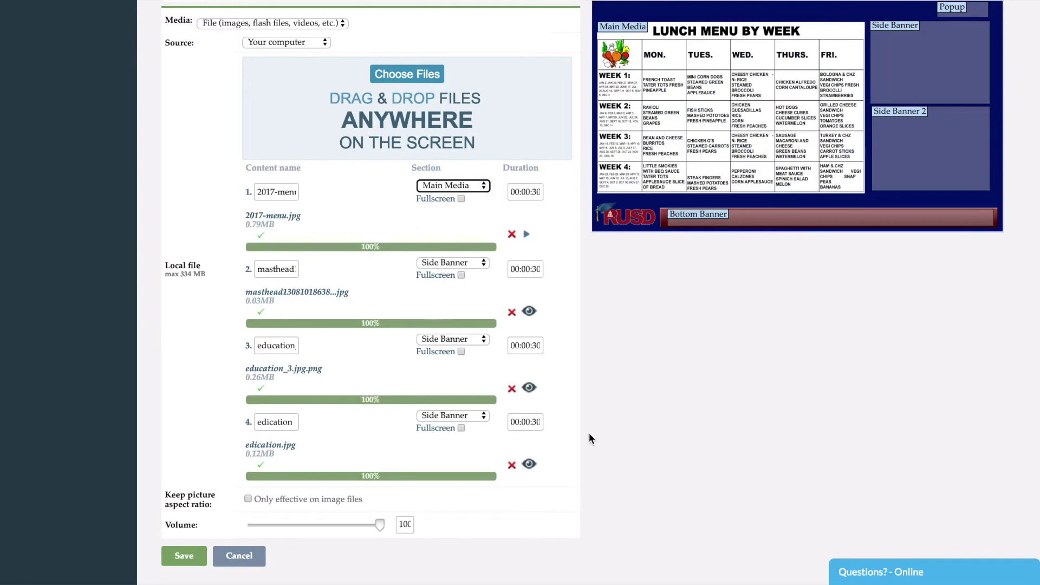
{"action": "left_click", "coordinate": [531, 314]}
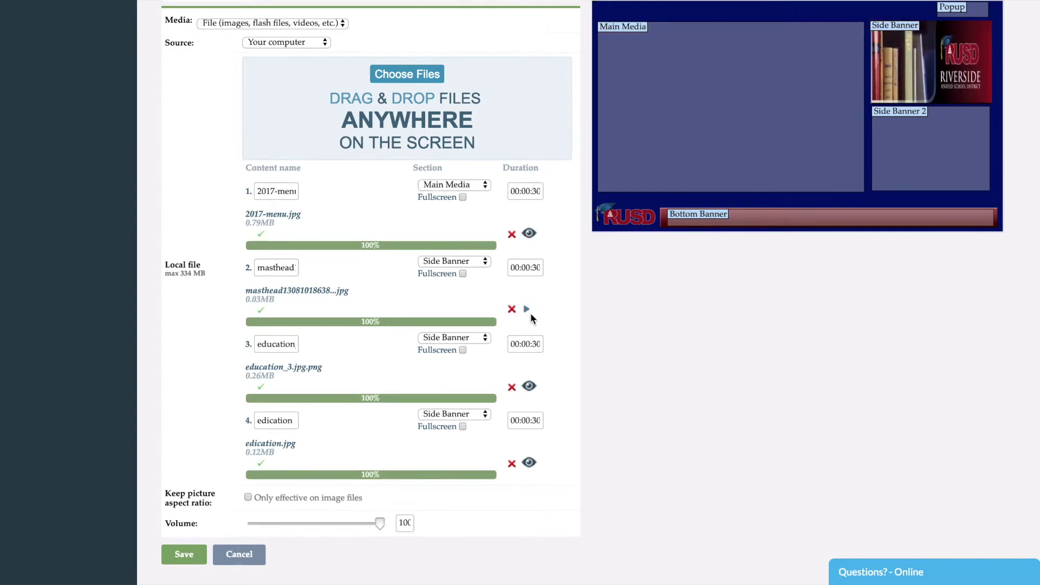
{"action": "left_click", "coordinate": [469, 260]}
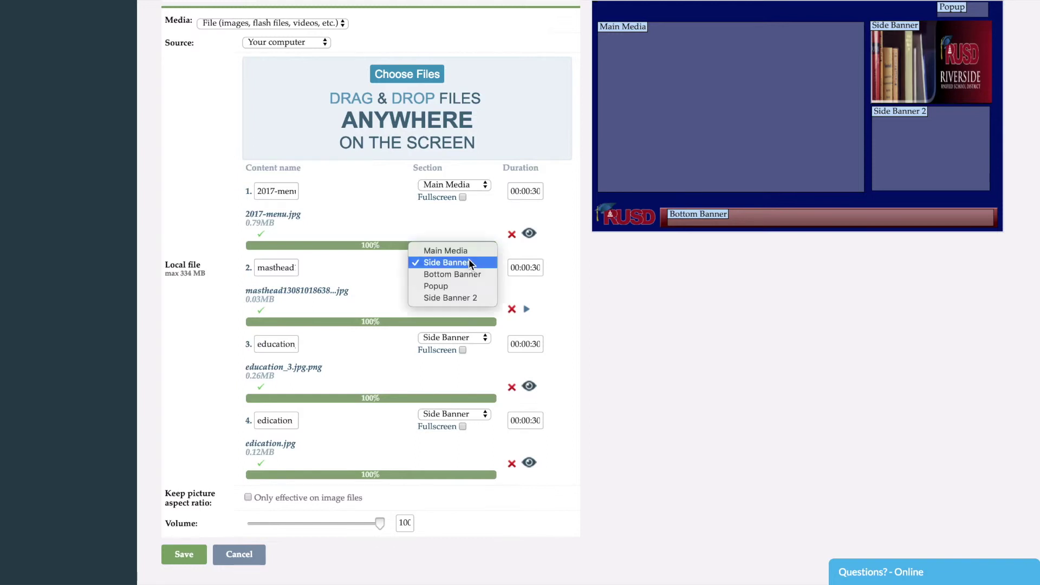
{"action": "left_click", "coordinate": [465, 291]}
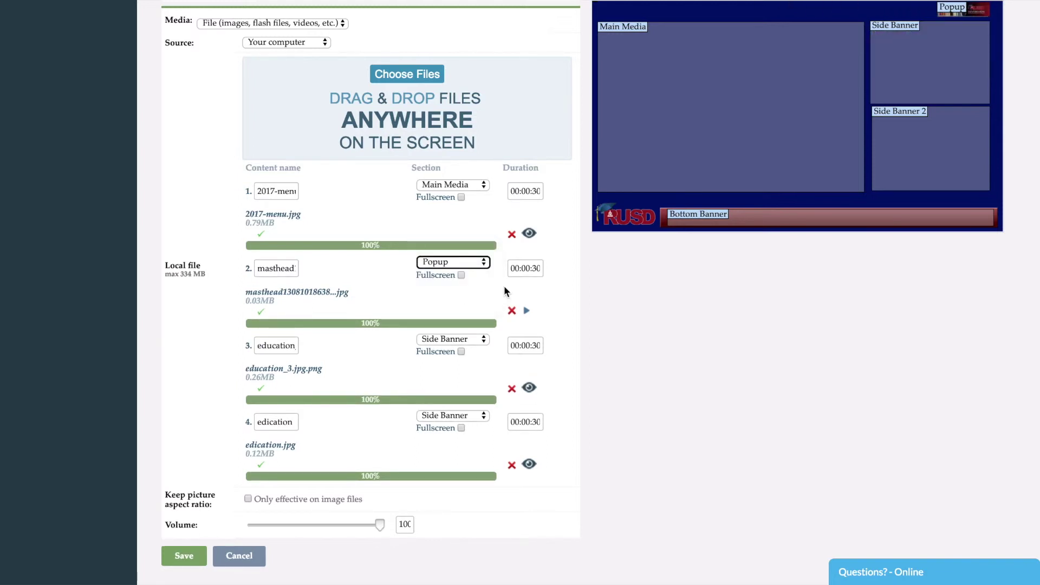
{"action": "left_click", "coordinate": [528, 386]}
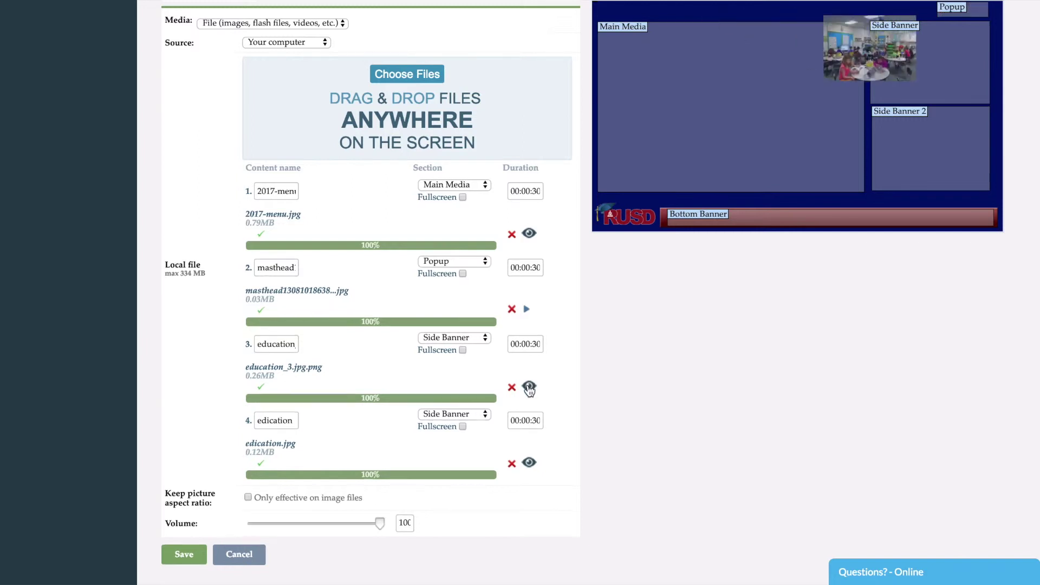
{"action": "left_click", "coordinate": [529, 462]}
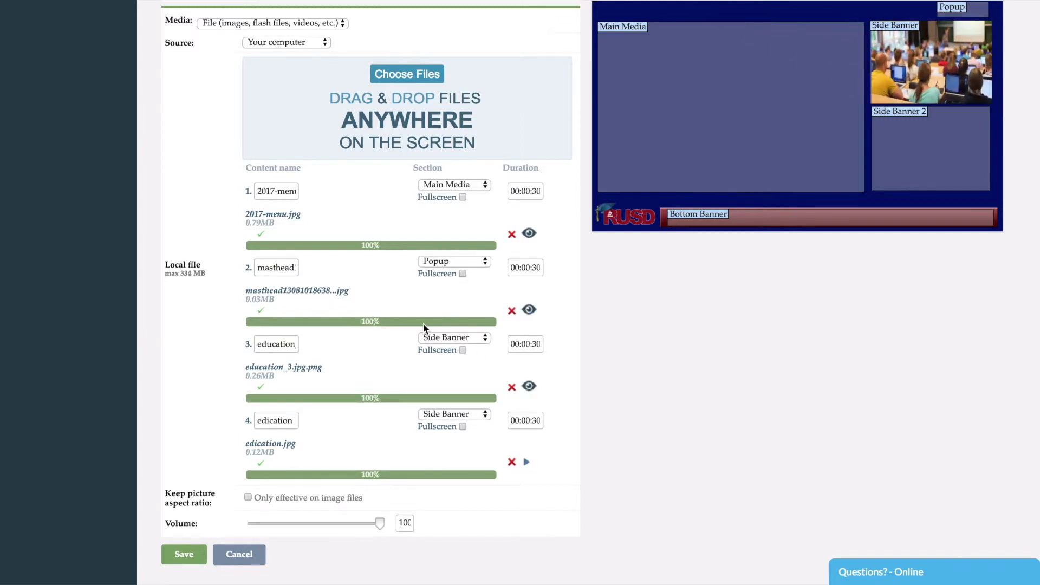
{"action": "left_click", "coordinate": [184, 554]}
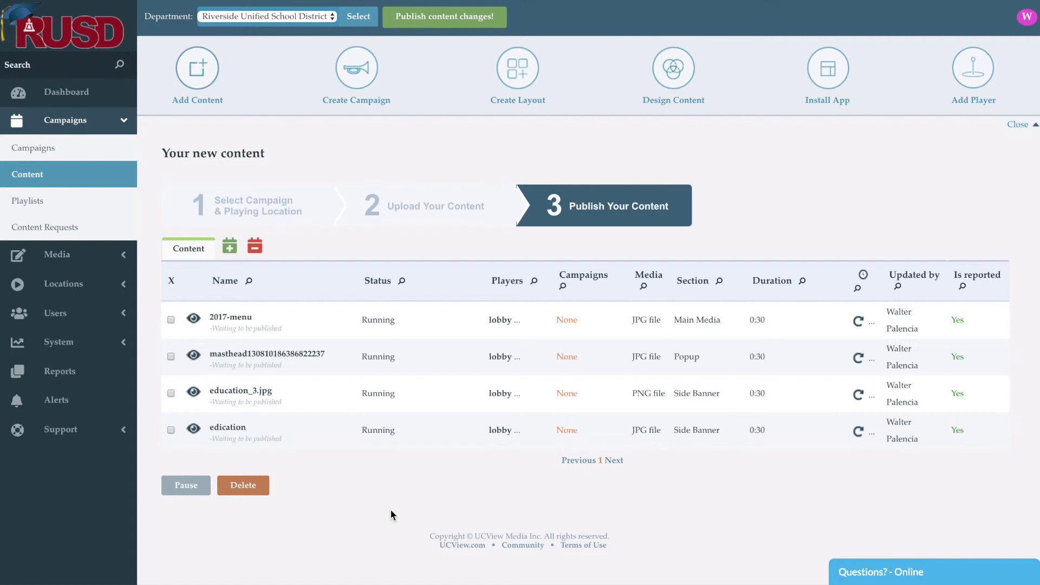
Select the 2017-menu item in the Publish Your Content list.
{"action": "left_click", "coordinate": [171, 320]}
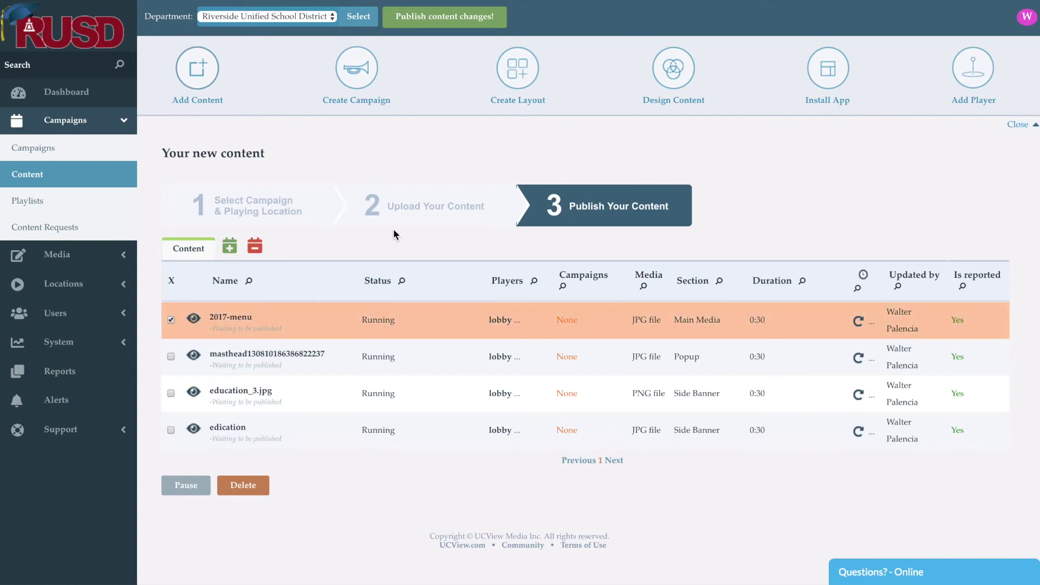
Add a 2017-menu date range from 03/01/2019 to 03/31/2019.
{"action": "left_click", "coordinate": [230, 247]}
{"action": "left_click", "coordinate": [396, 122]}
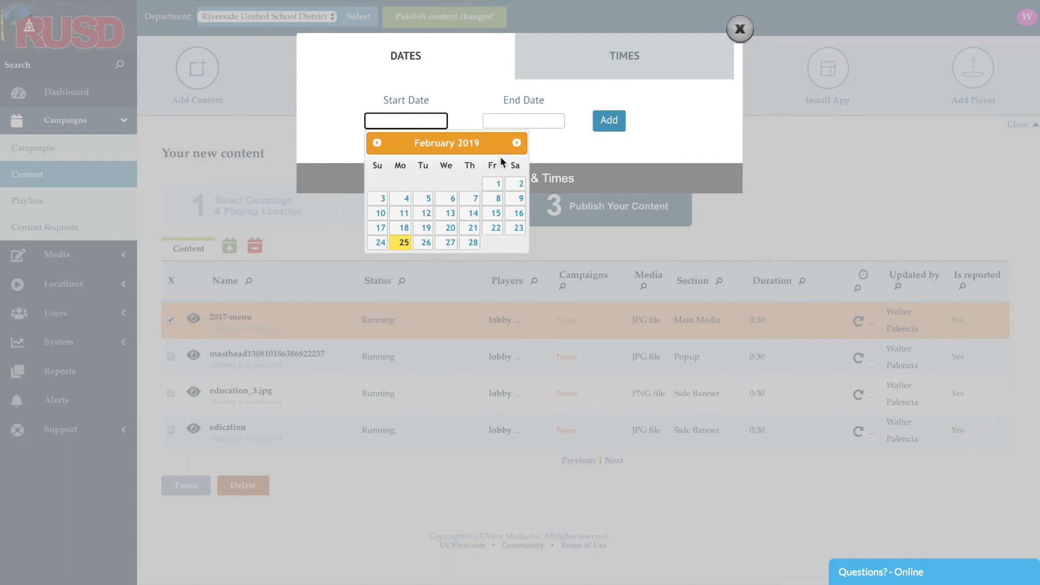
{"action": "left_click", "coordinate": [516, 142]}
{"action": "left_click", "coordinate": [496, 183]}
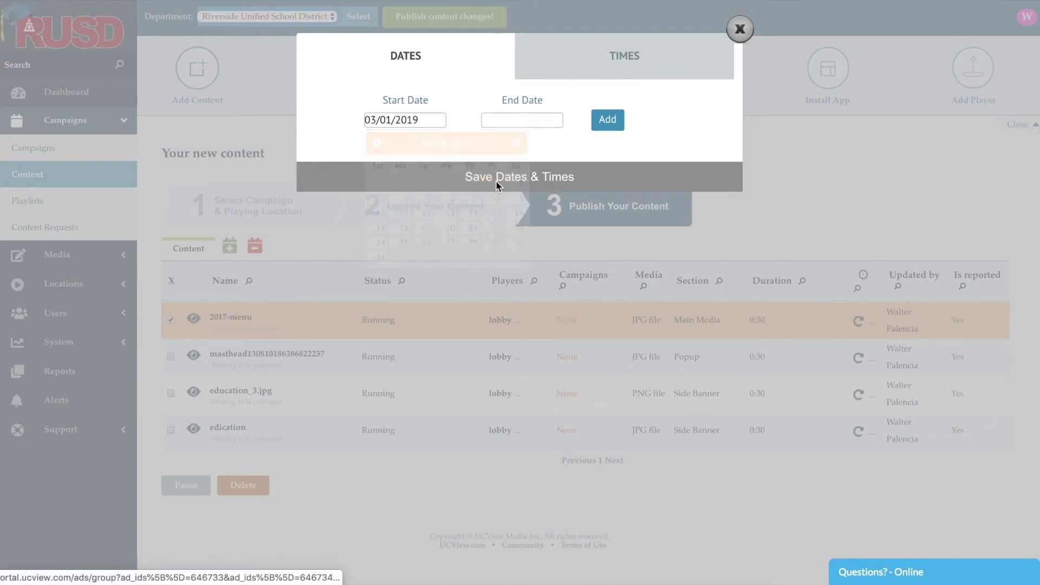
{"action": "left_click", "coordinate": [531, 121]}
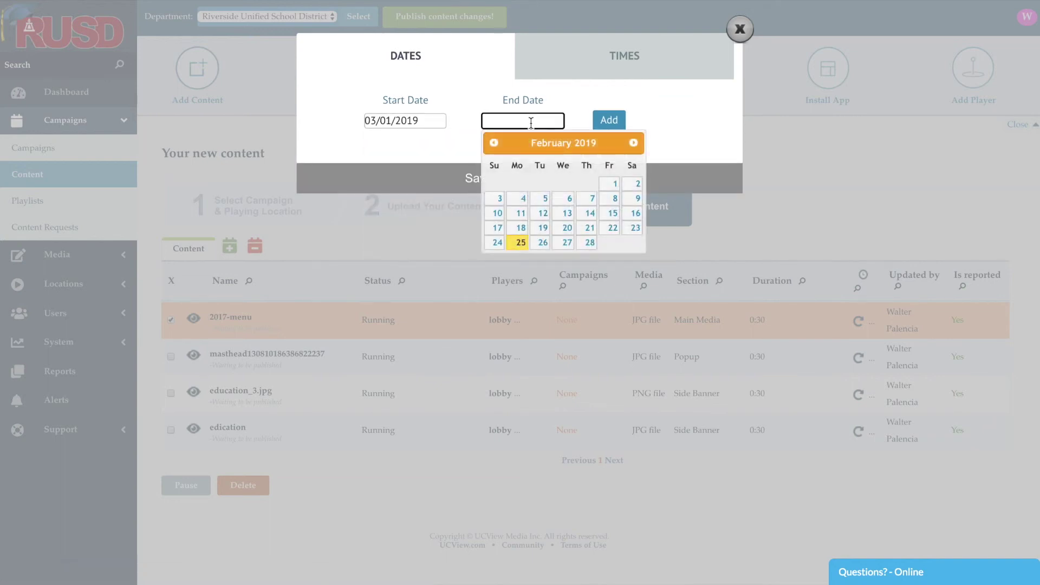
{"action": "left_click", "coordinate": [641, 142]}
{"action": "left_click", "coordinate": [499, 258]}
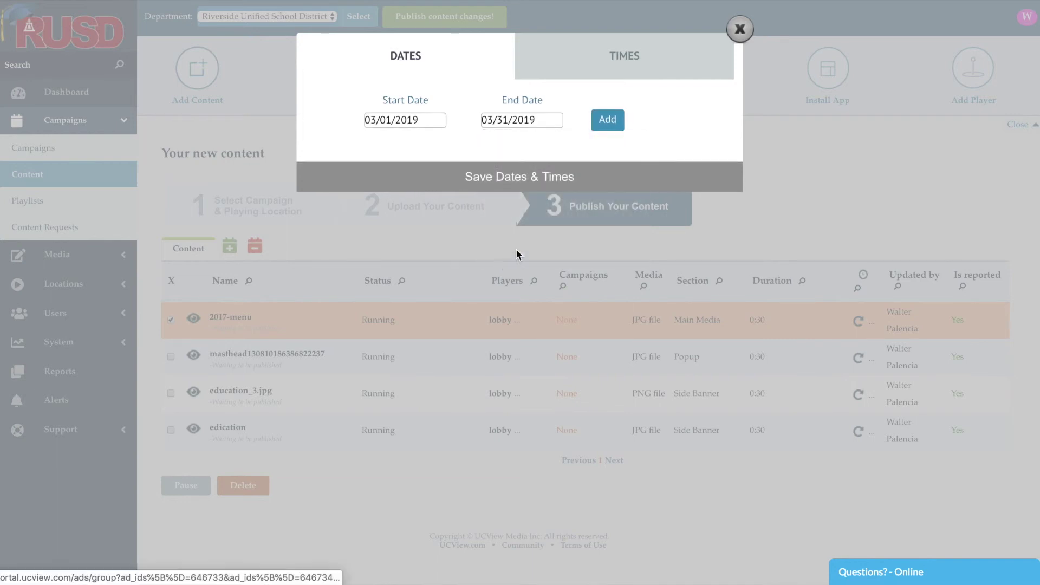
{"action": "left_click", "coordinate": [607, 120]}
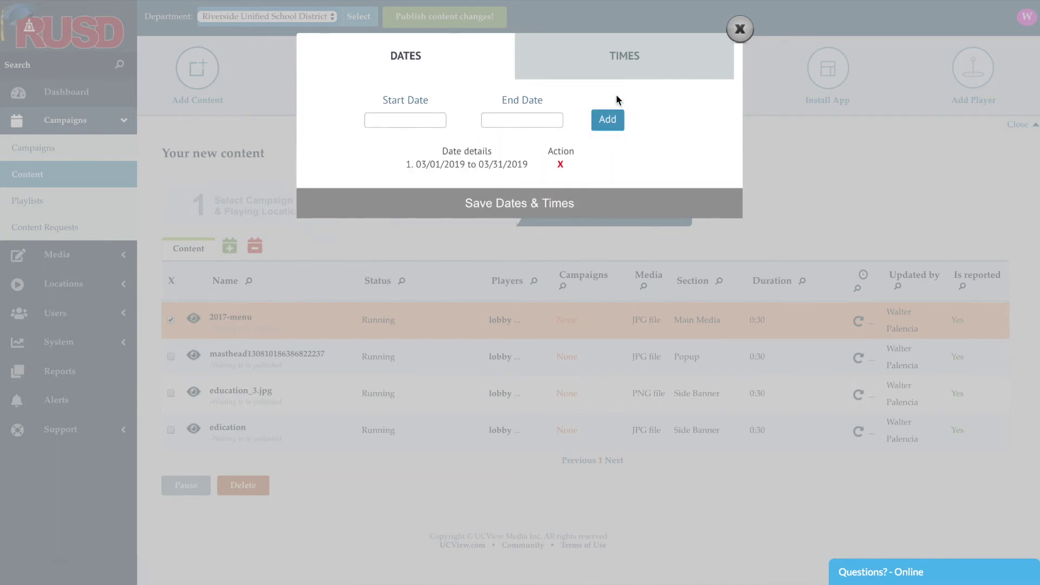
Exclude Saturday and Sunday and set the play start time to 11:00 AM.
{"action": "left_click", "coordinate": [624, 77]}
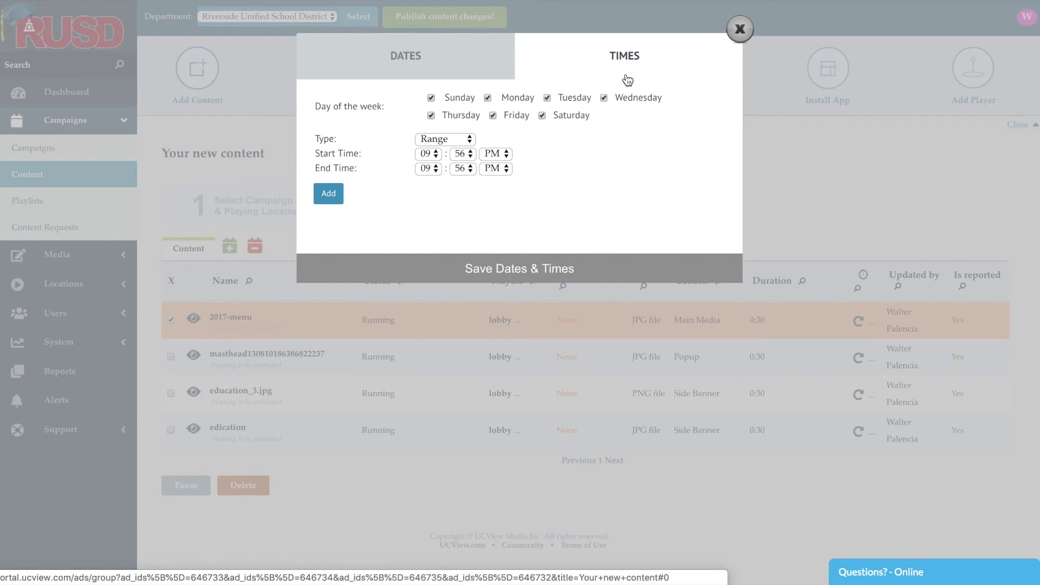
{"action": "left_click", "coordinate": [542, 116]}
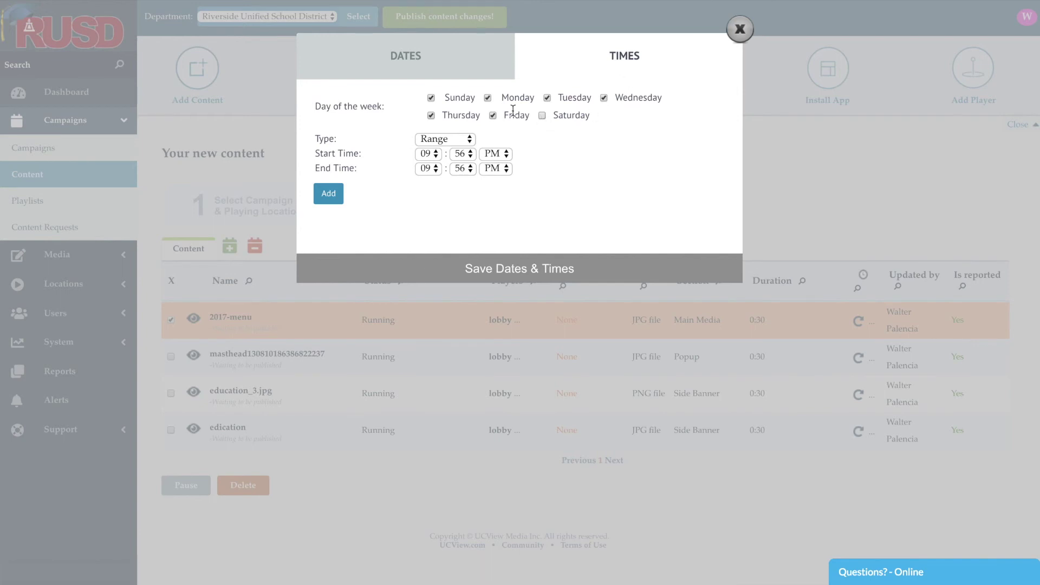
{"action": "left_click", "coordinate": [431, 98]}
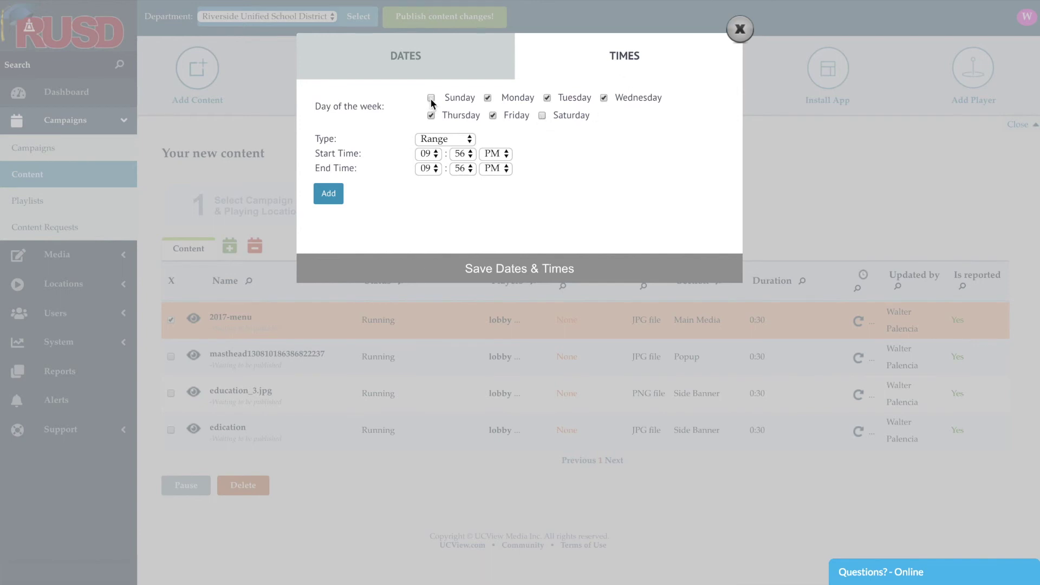
{"action": "left_click", "coordinate": [495, 154]}
{"action": "left_click", "coordinate": [494, 140]}
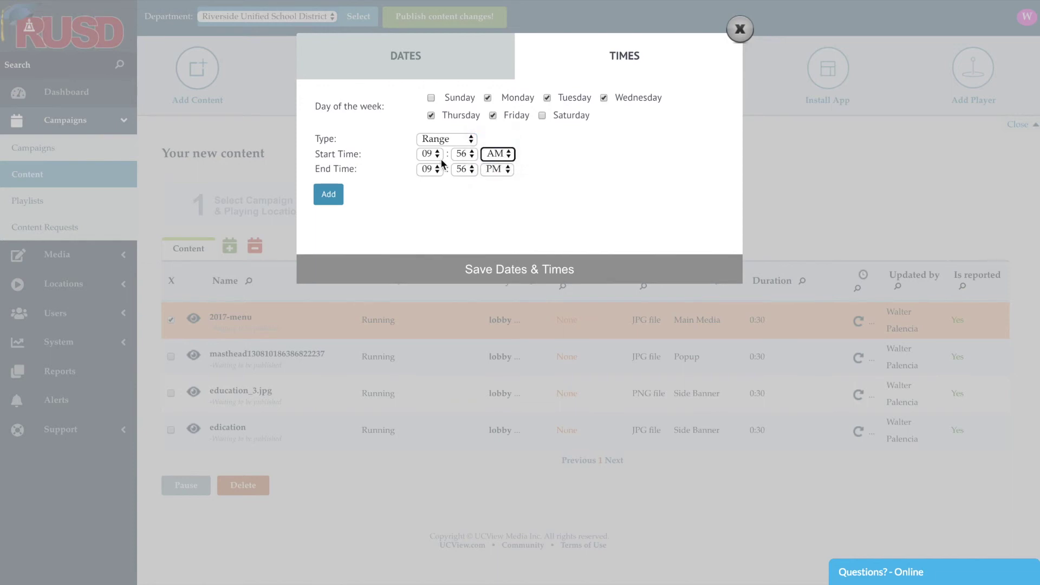
{"action": "left_click", "coordinate": [432, 155]}
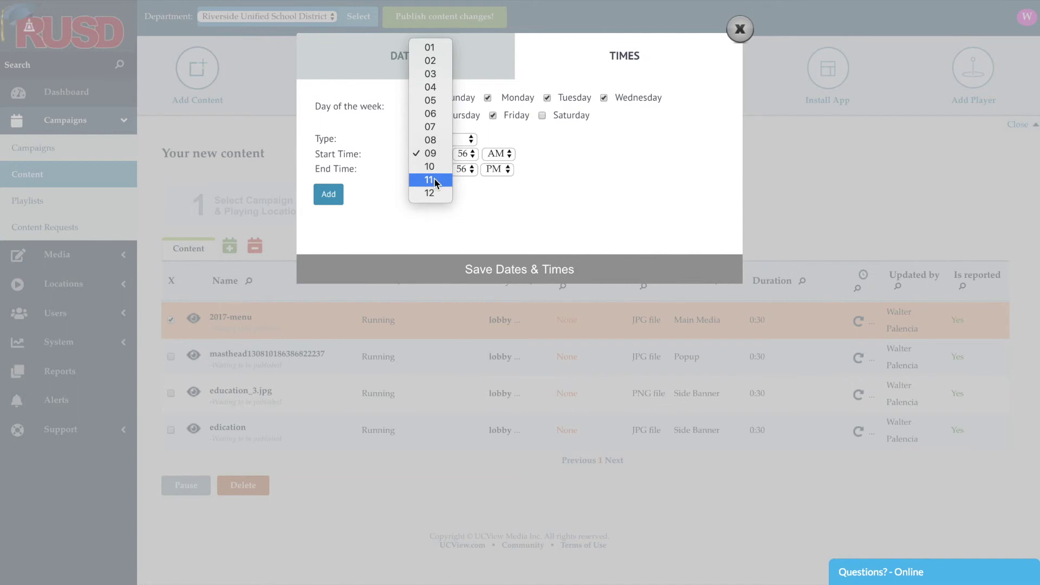
{"action": "left_click", "coordinate": [434, 180]}
{"action": "left_click", "coordinate": [464, 155]}
{"action": "scroll", "coordinate": [464, 108], "scroll_direction": "up", "scroll_amount": 5}
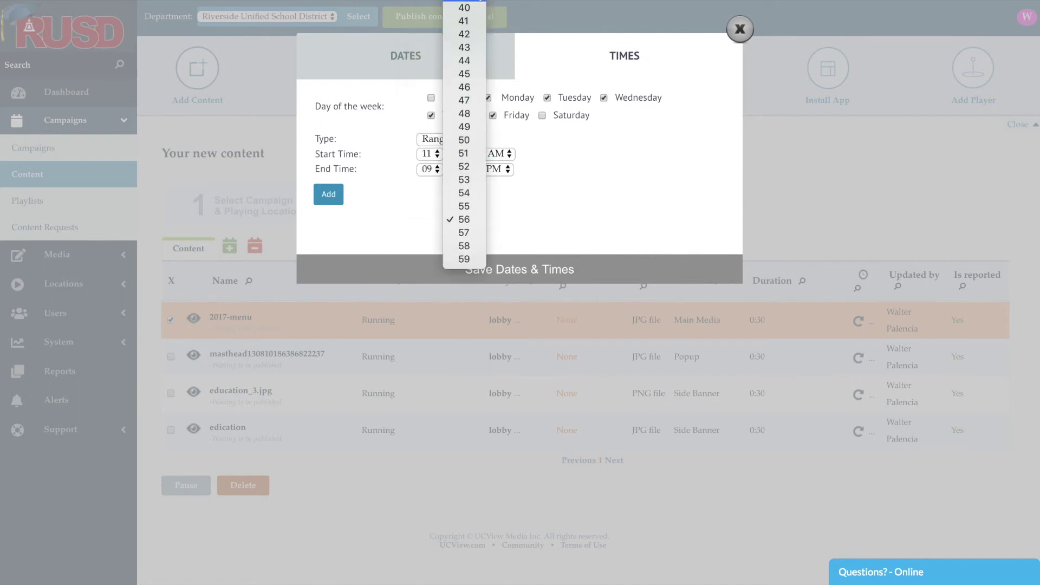
{"action": "scroll", "coordinate": [464, 271], "scroll_direction": "up", "scroll_amount": 10}
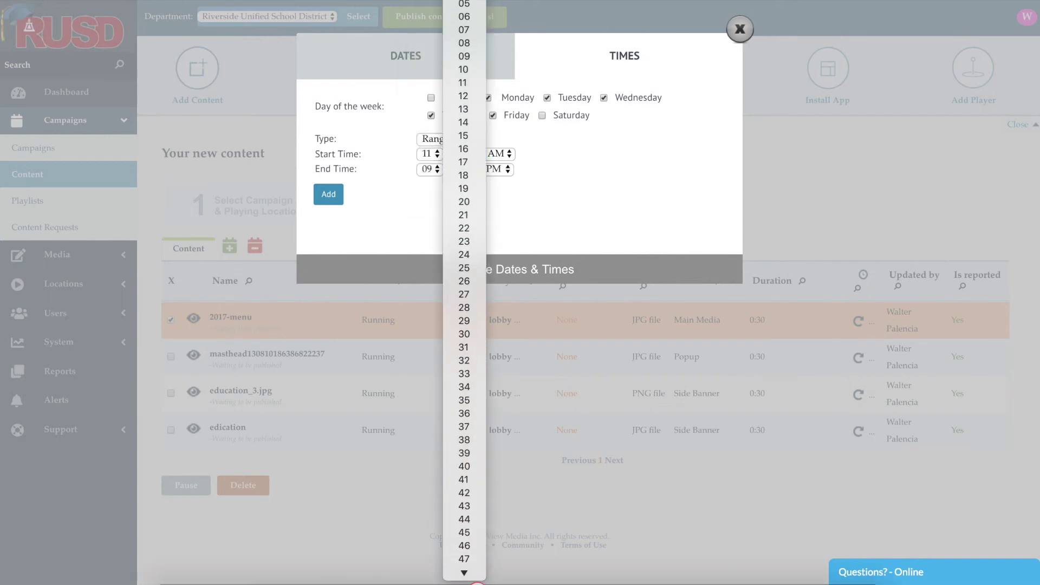
{"action": "scroll", "coordinate": [464, 271], "scroll_direction": "up", "scroll_amount": 3}
{"action": "left_click", "coordinate": [464, 11]}
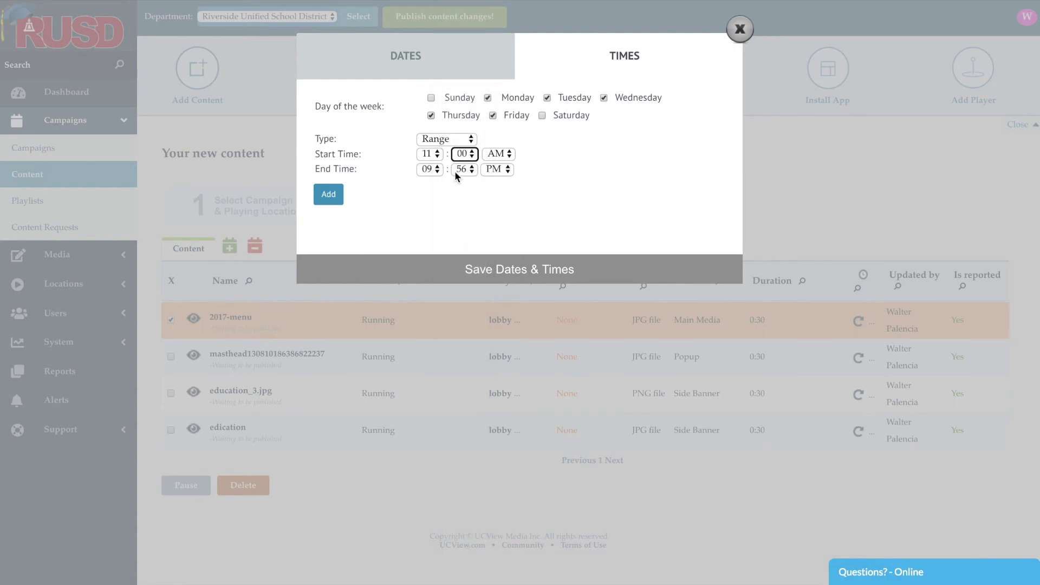
Set the end time to 02:00 PM and add the weekday time range.
{"action": "left_click", "coordinate": [432, 170]}
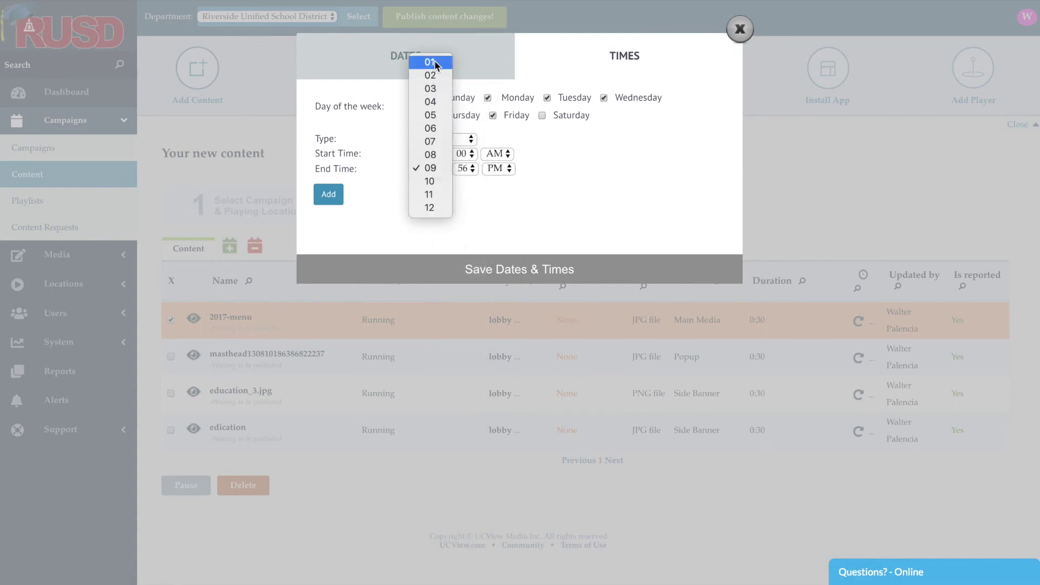
{"action": "left_click", "coordinate": [436, 76]}
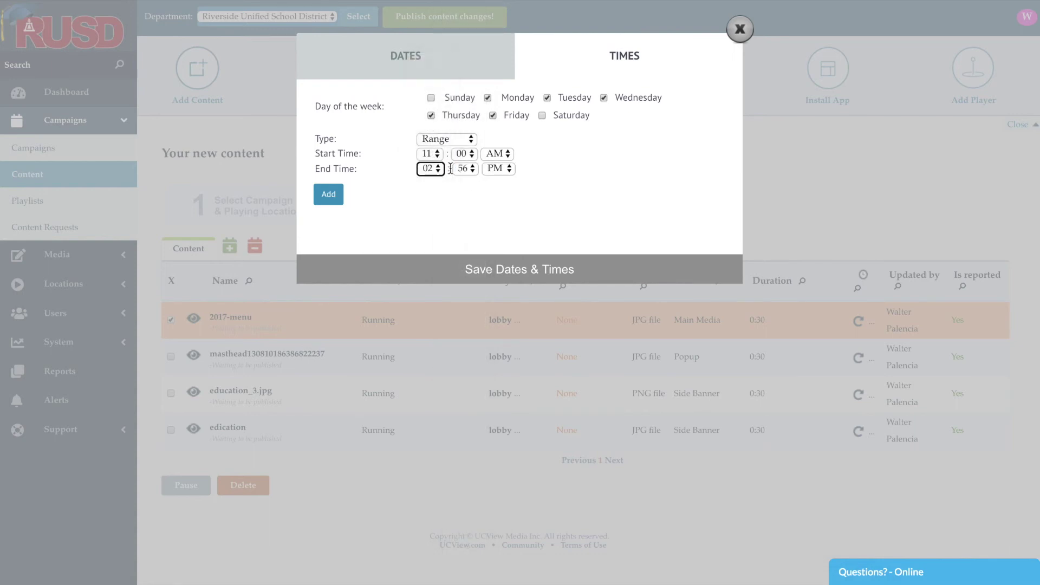
{"action": "left_click", "coordinate": [464, 169]}
{"action": "scroll", "coordinate": [464, 168], "scroll_direction": "up", "scroll_amount": 5}
{"action": "scroll", "coordinate": [464, 168], "scroll_direction": "up", "scroll_amount": 10}
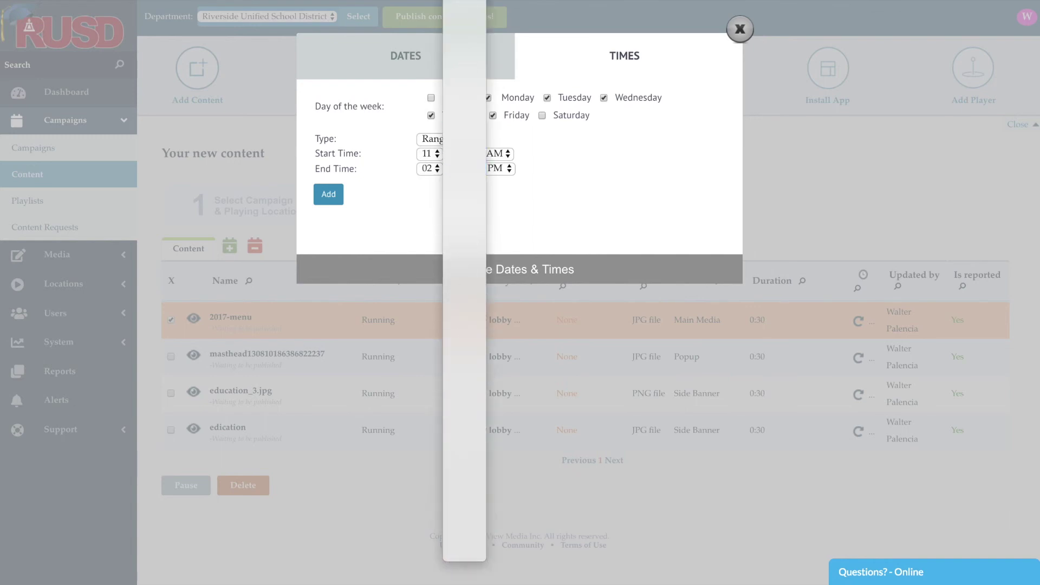
{"action": "scroll", "coordinate": [464, 163], "scroll_direction": "up", "scroll_amount": 5}
{"action": "left_click", "coordinate": [464, 17]}
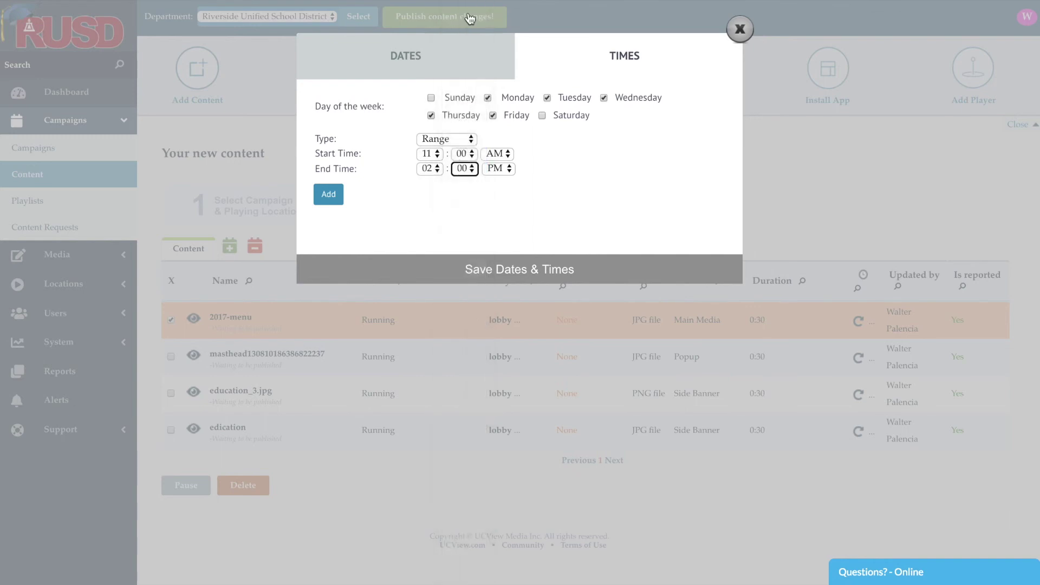
{"action": "left_click", "coordinate": [328, 195]}
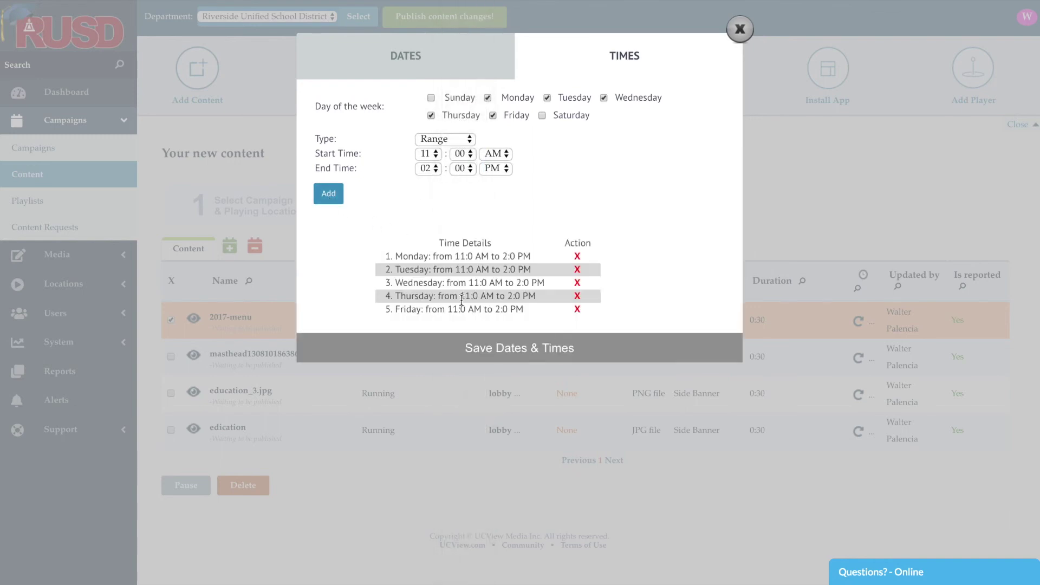
Save the March weekday 11 AM–2 PM dates and times, then check 2017-menu's schedule.
{"action": "left_click", "coordinate": [494, 350]}
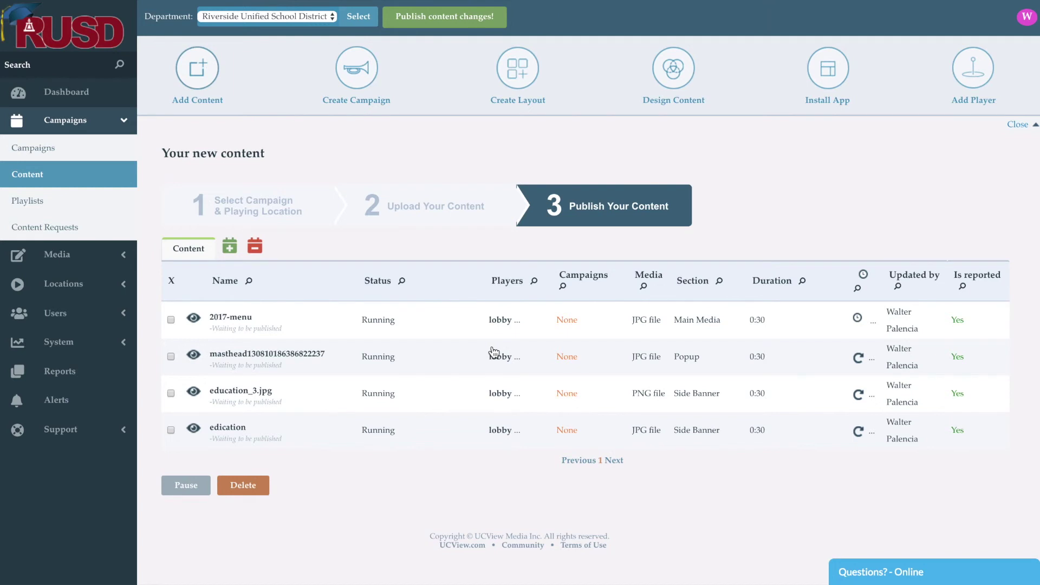
{"action": "mouse_move", "coordinate": [871, 320]}
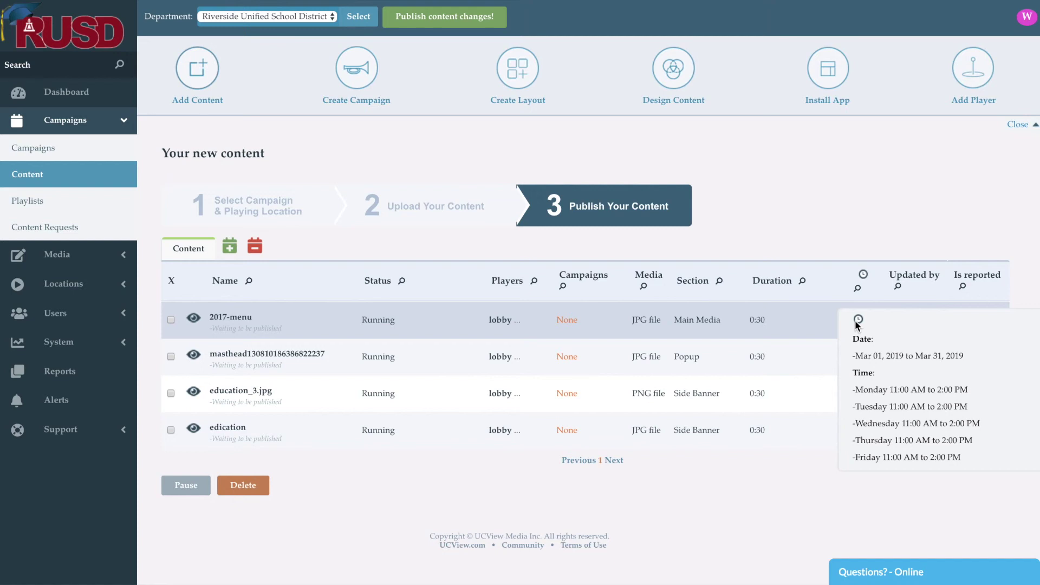
Publish all four pending content items and view the players' updated schedules.
{"action": "left_click", "coordinate": [486, 21]}
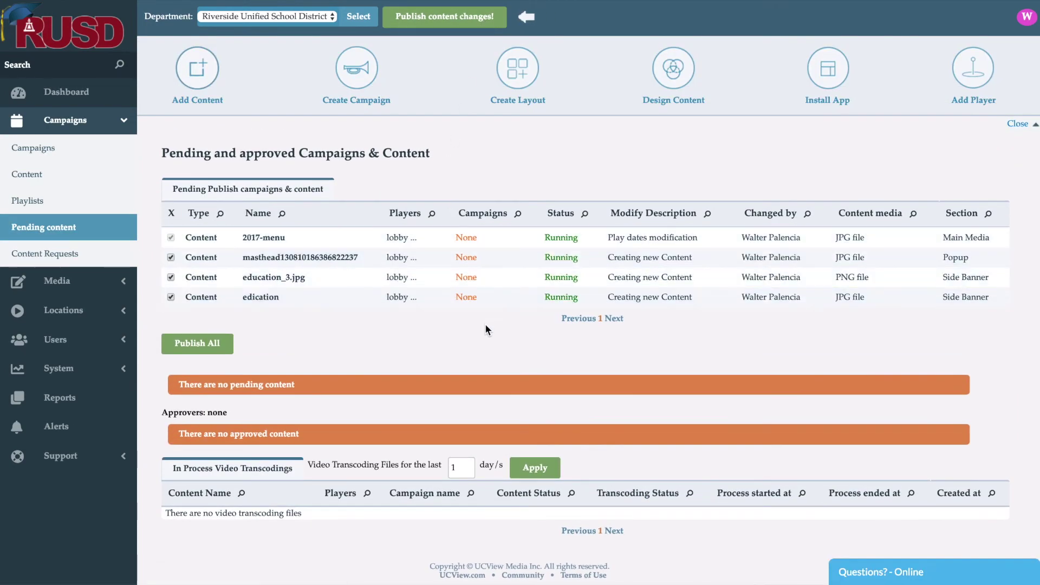
{"action": "left_click", "coordinate": [187, 350]}
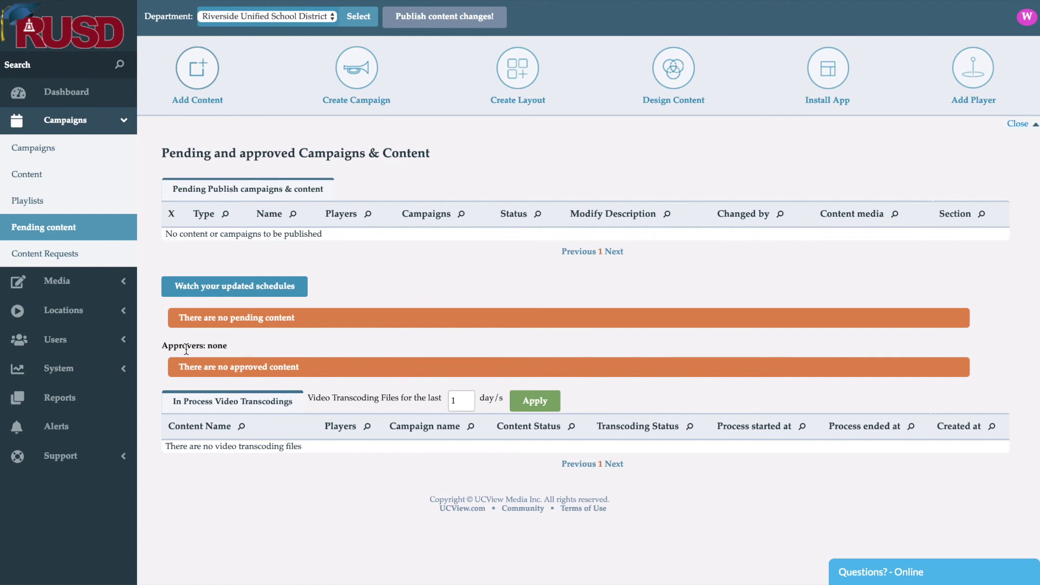
{"action": "left_click", "coordinate": [221, 292]}
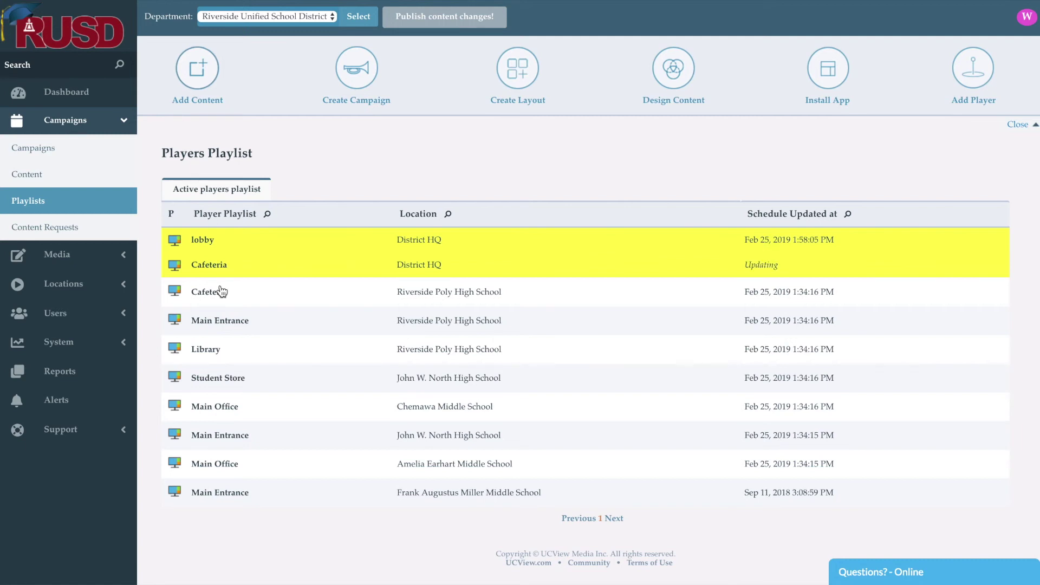
Open the Player preview for the Cafeteria (District HQ) display.
{"action": "left_click", "coordinate": [175, 266]}
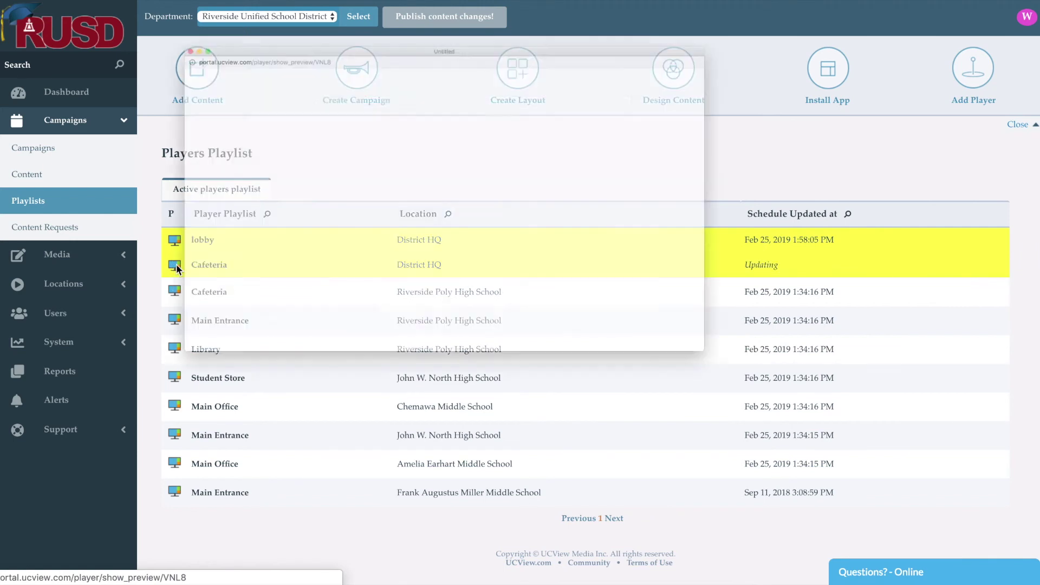